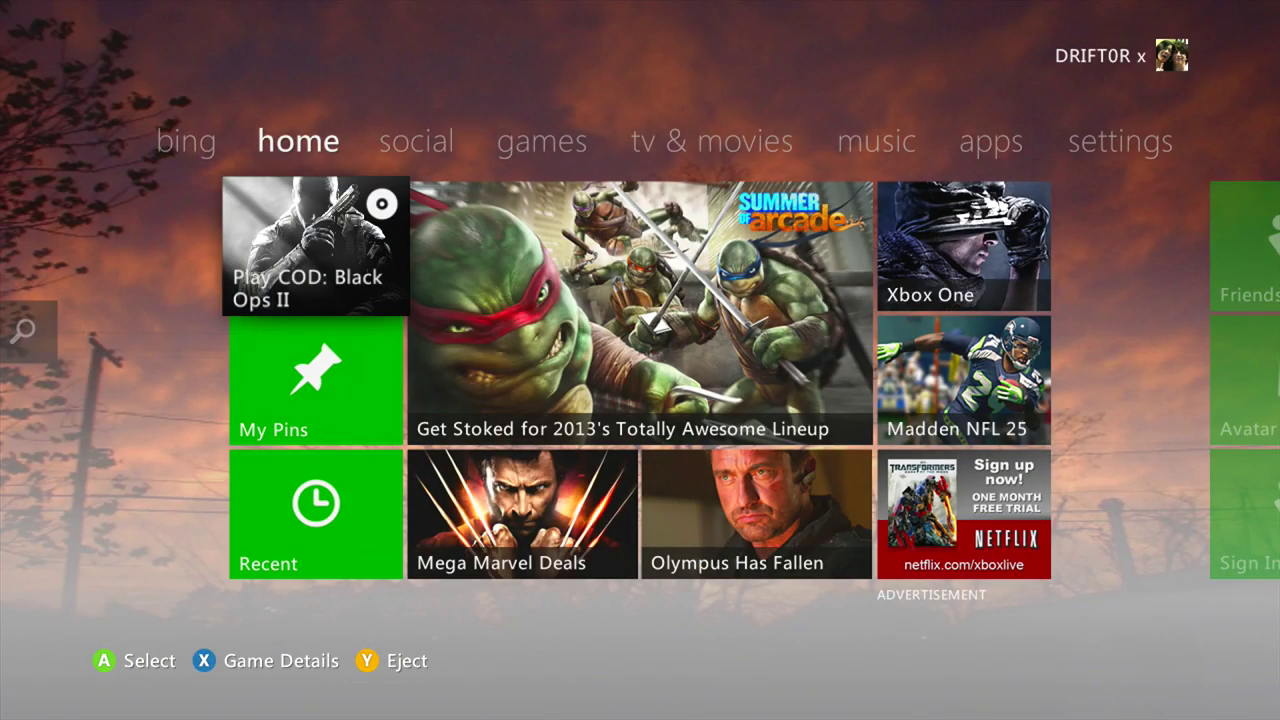
Step: Go to the HDTV Settings under System > Console Settings > Display in the dashboard
key(Right)
key(Right)
key(Right)
key(Right)
key(Right)
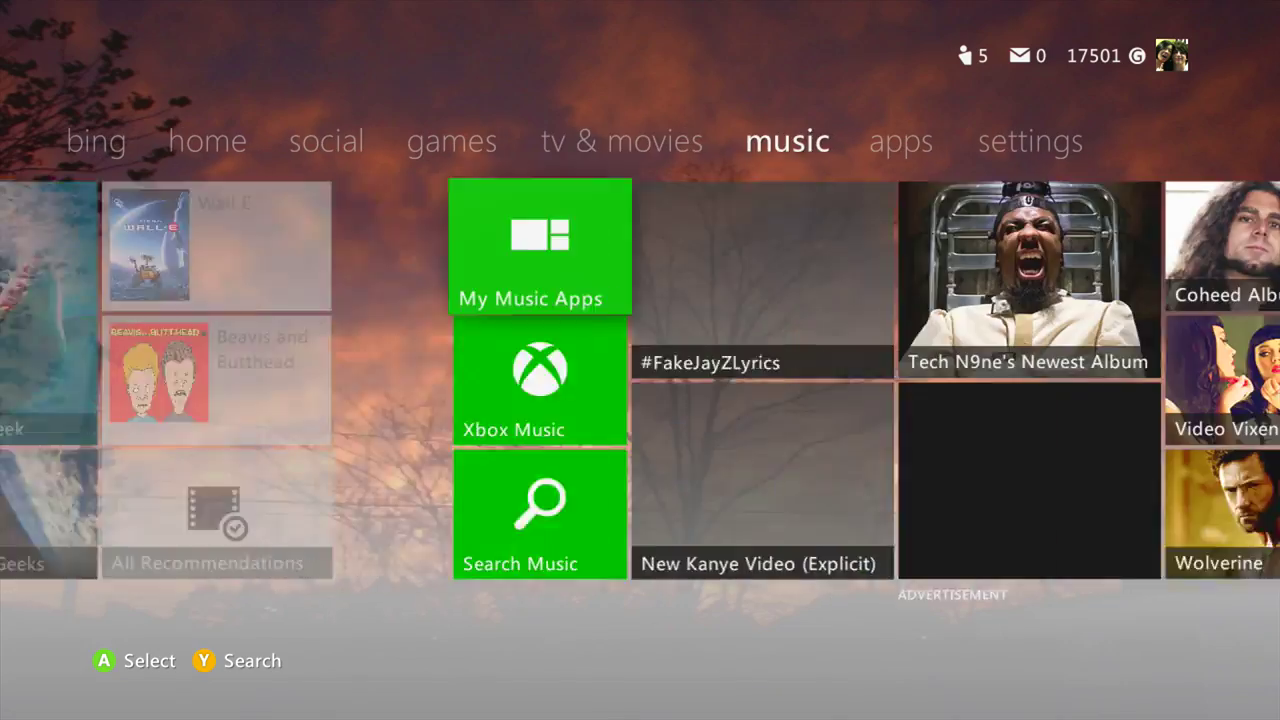
key(Right)
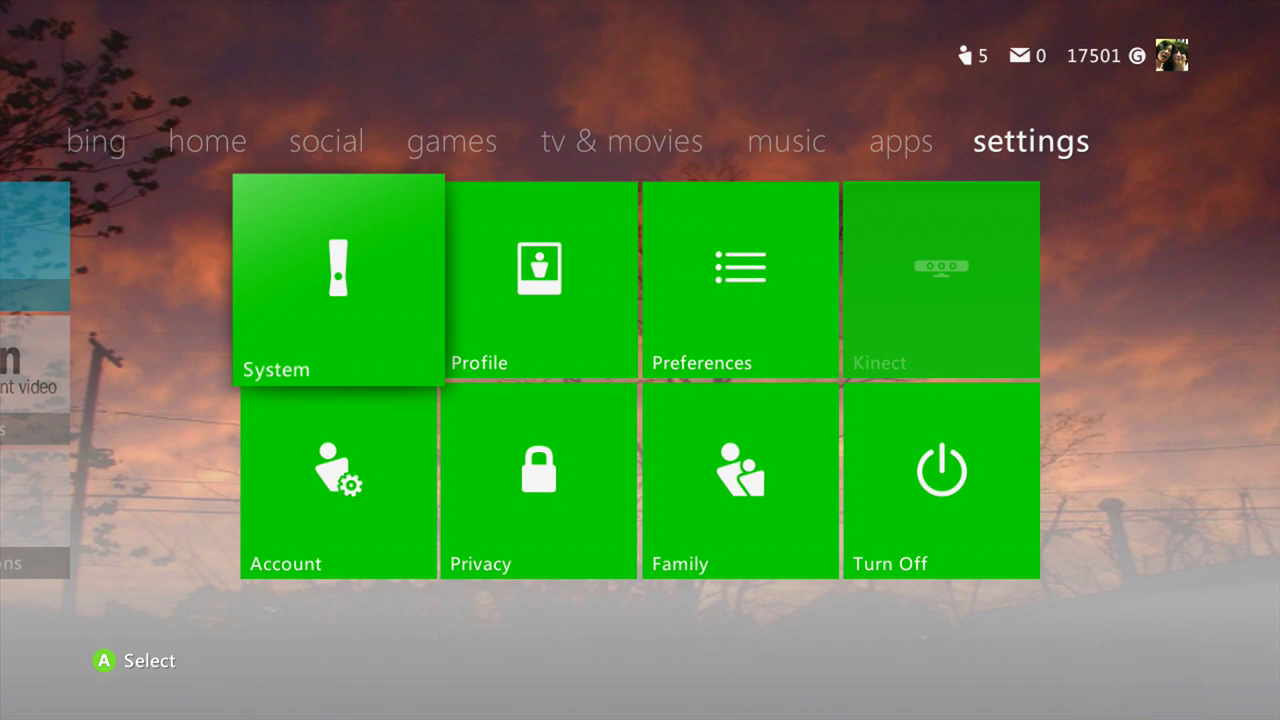
key(Return)
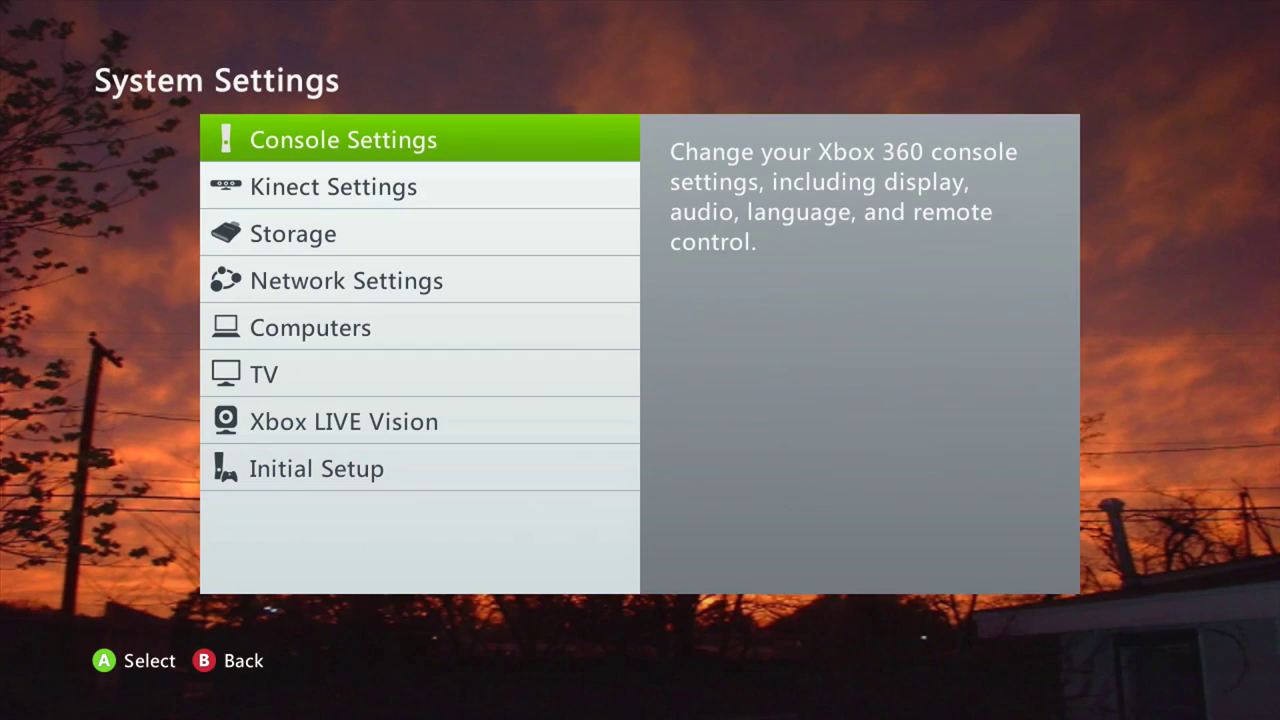
key(Return)
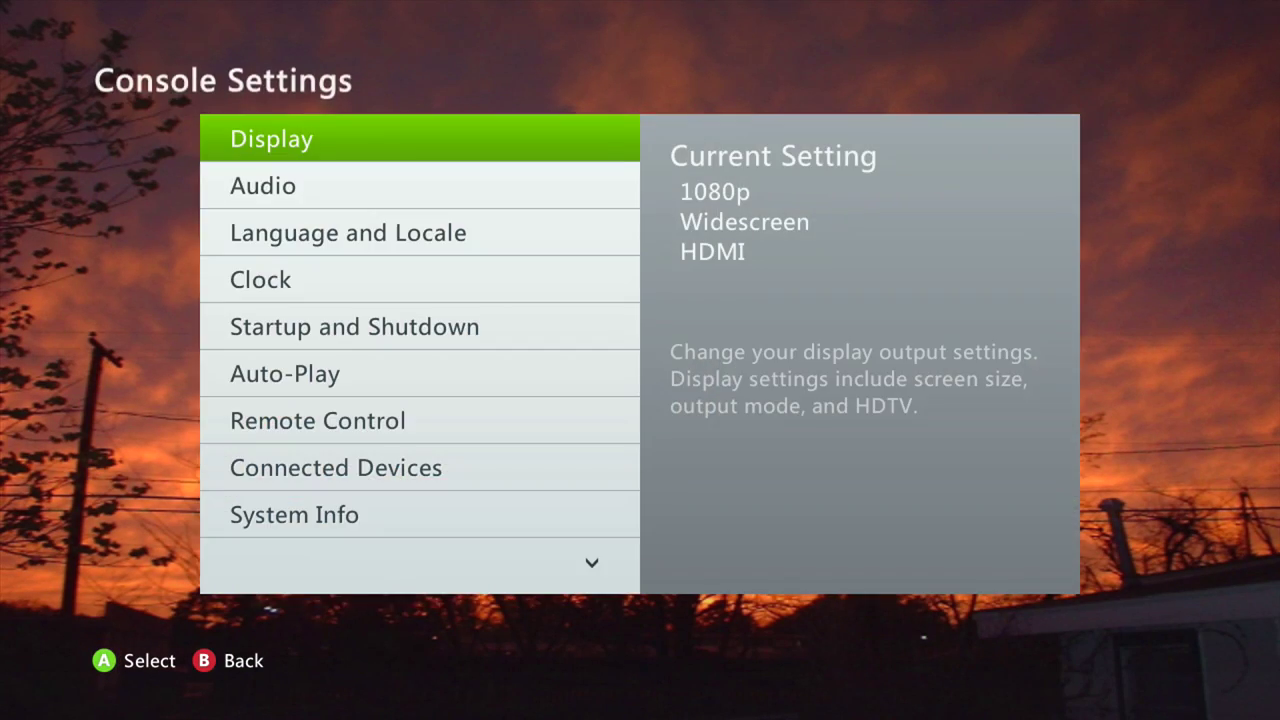
key(Return)
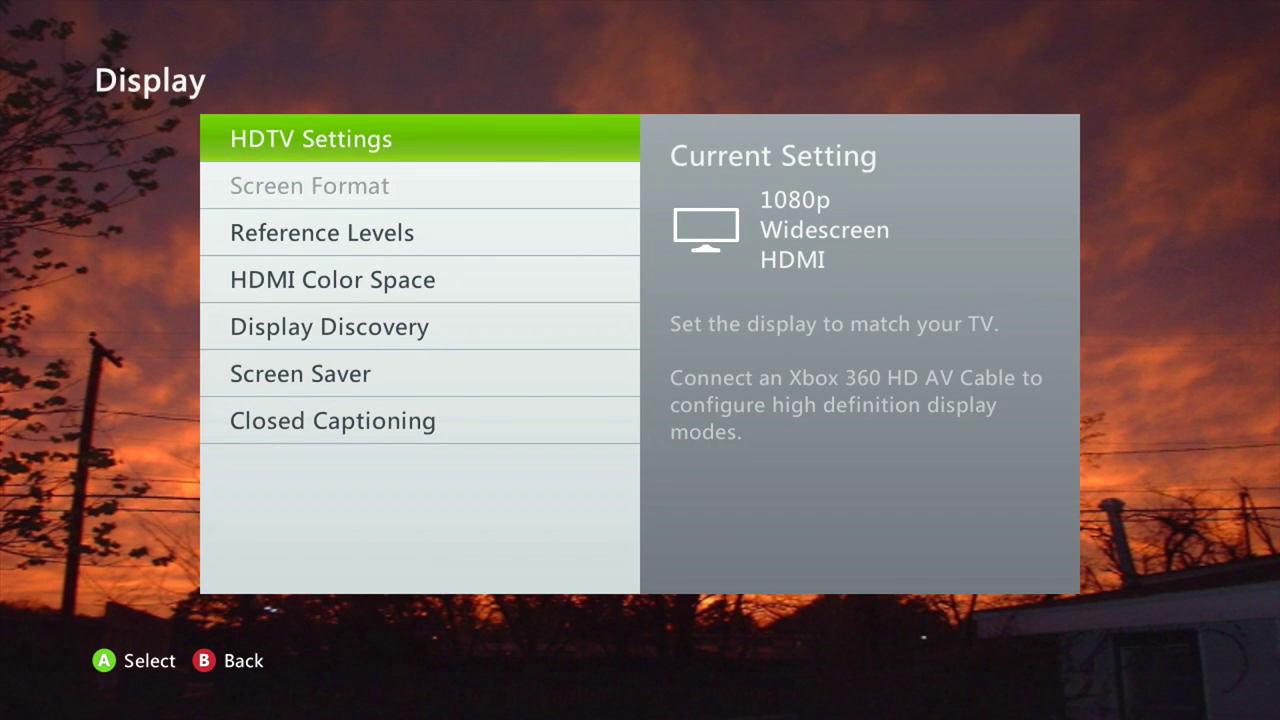
key(Return)
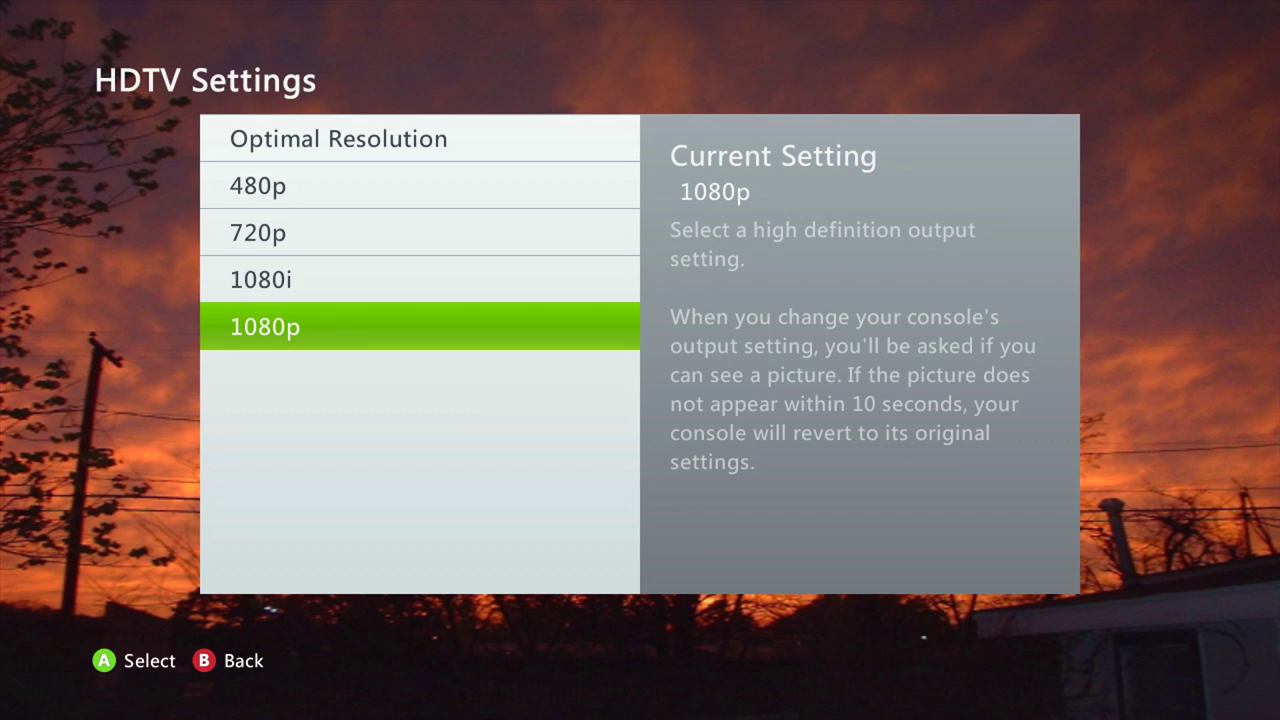
Step: Keep 1080p as the HDTV output resolution and return to the games tab
key(Up)
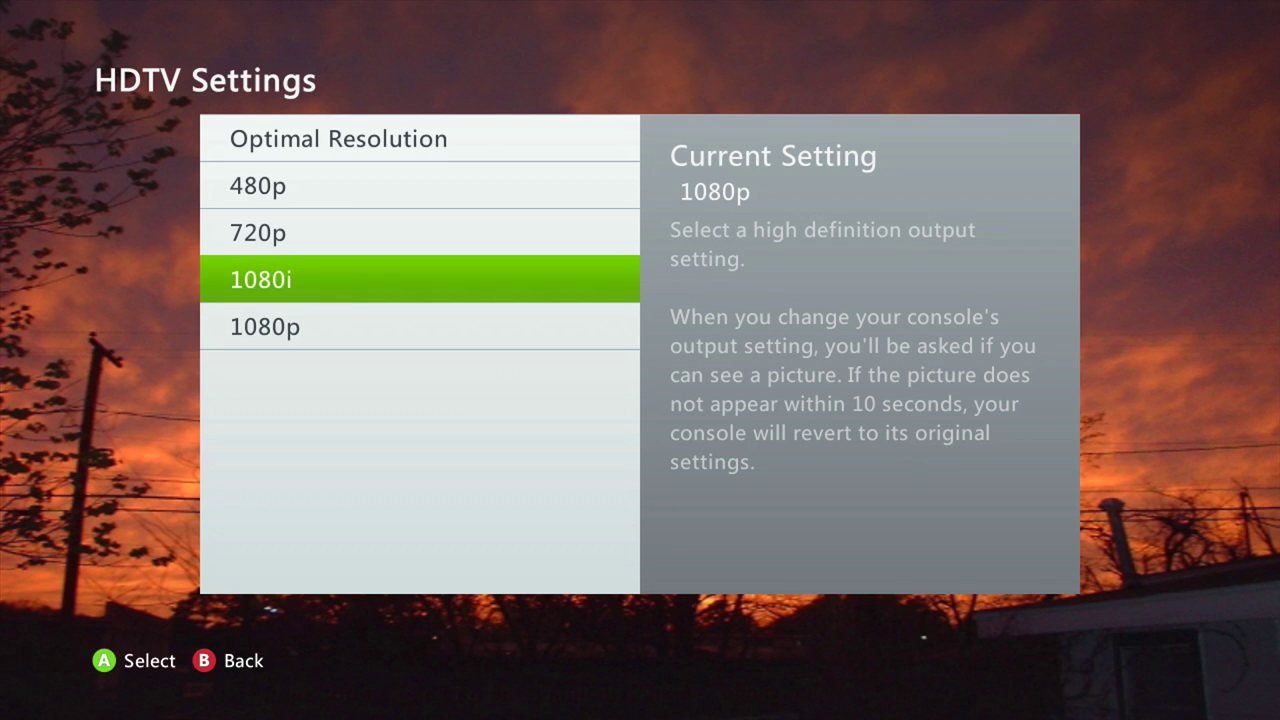
key(Up)
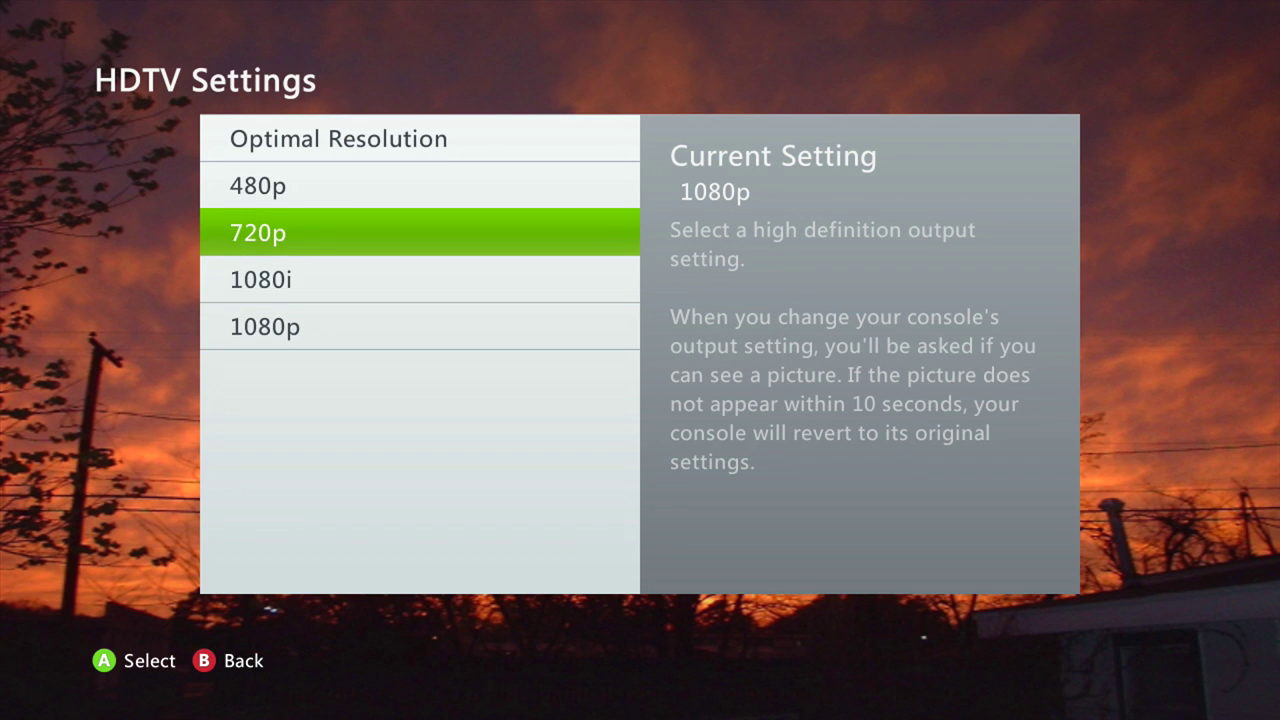
key(Down)
key(Down)
key(Return)
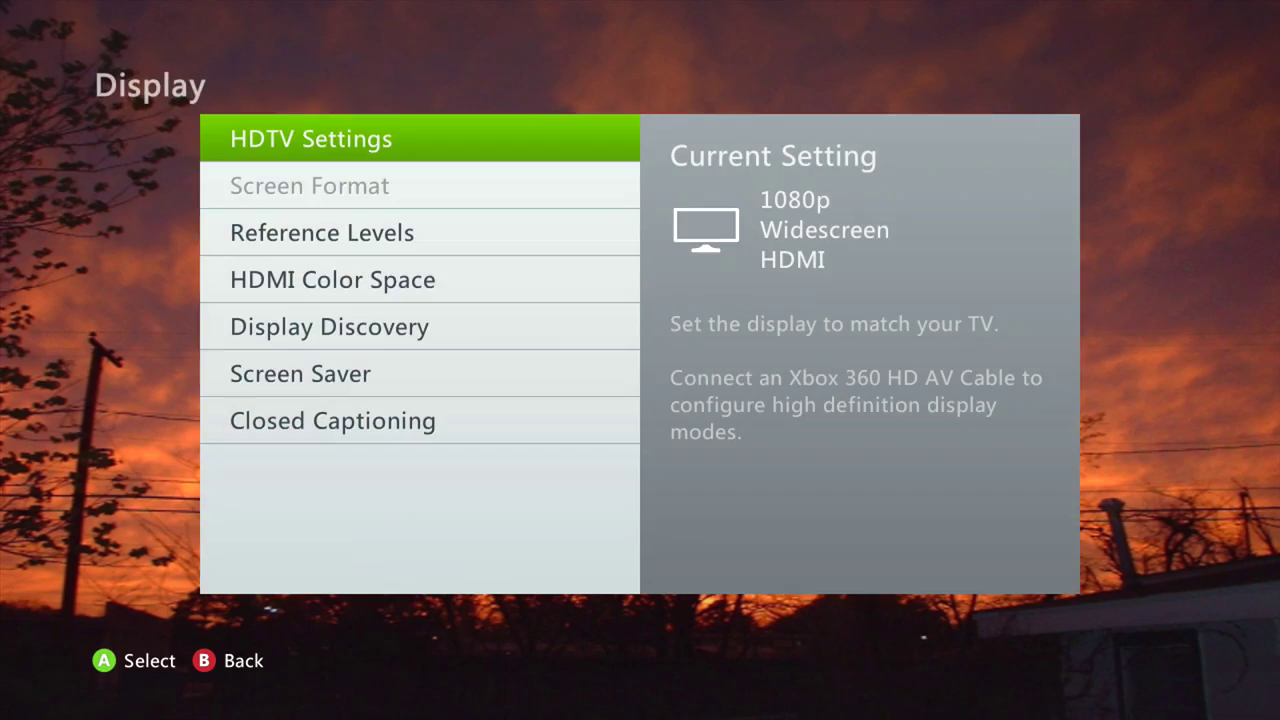
key(Escape)
key(Escape)
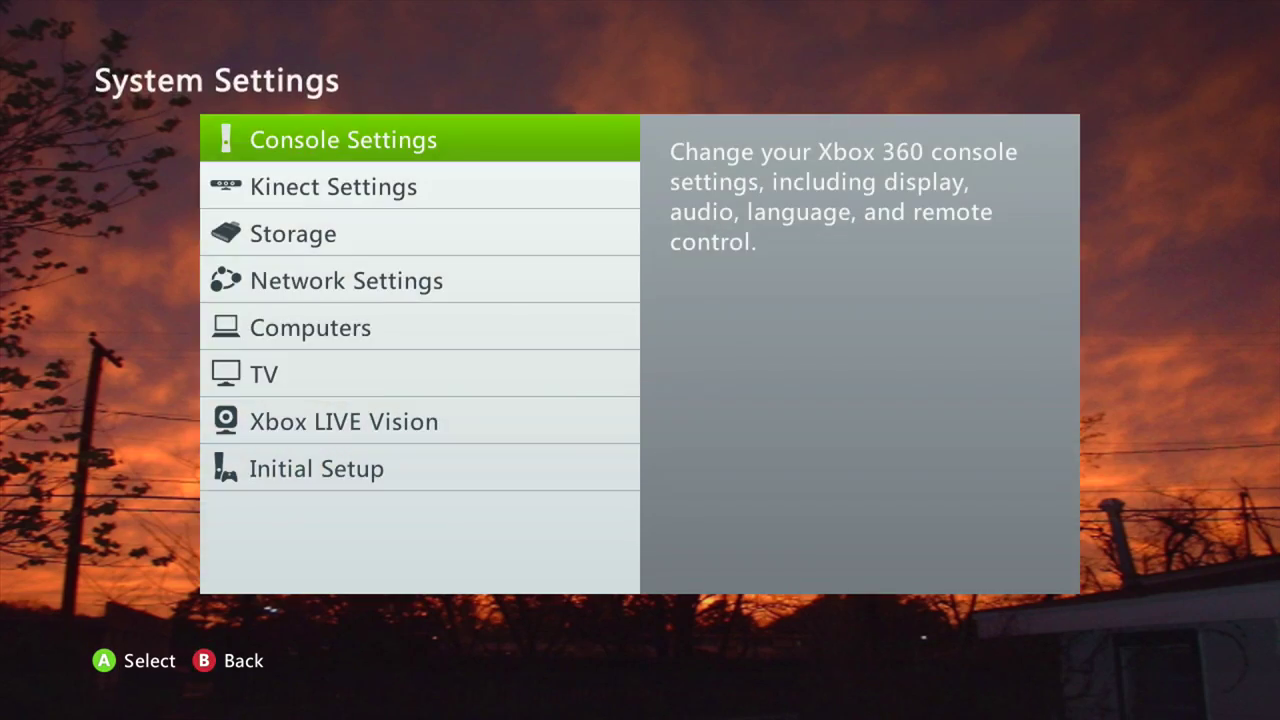
key(Escape)
key(Left)
key(Left)
key(Left)
key(Left)
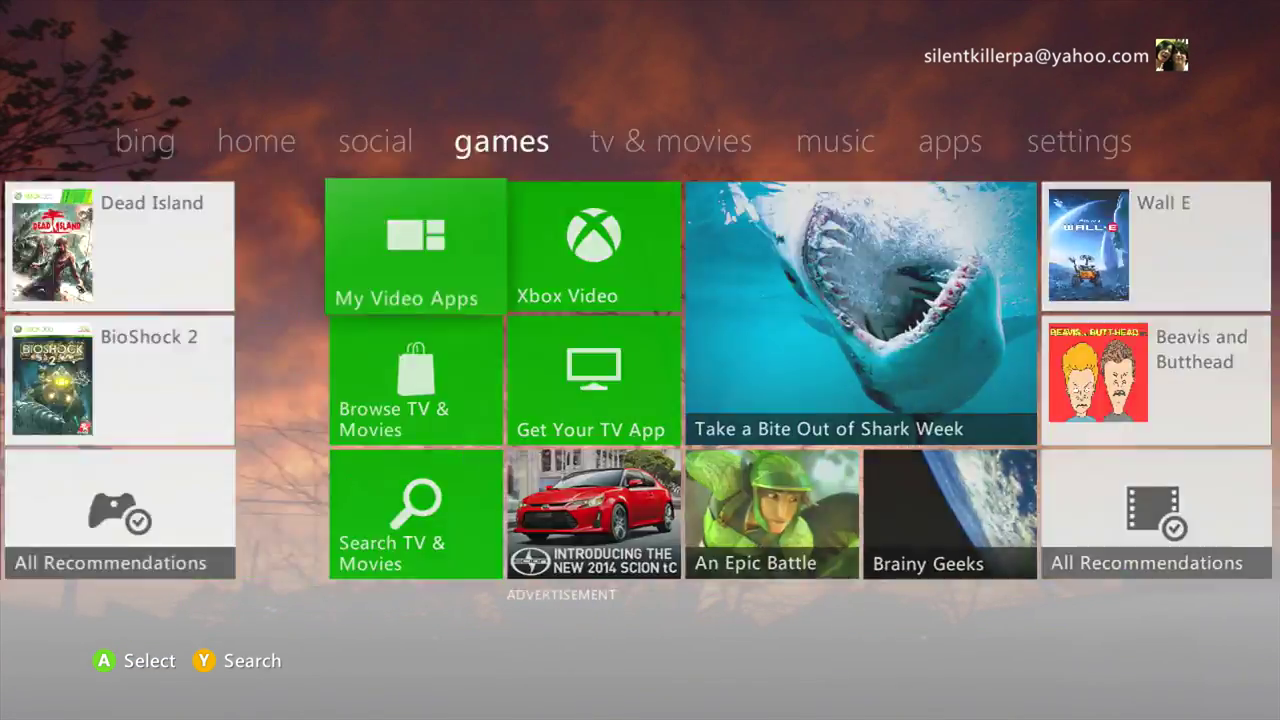
key(Left)
key(Left)
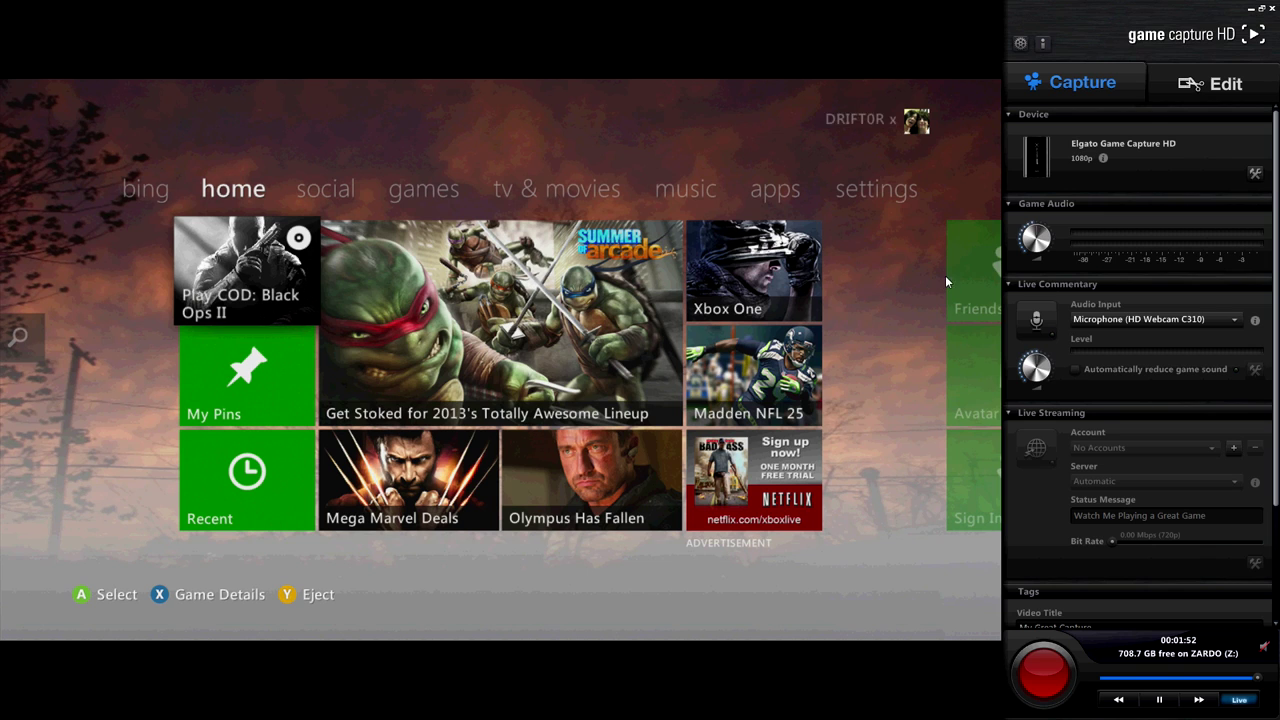
key(Right)
key(Right)
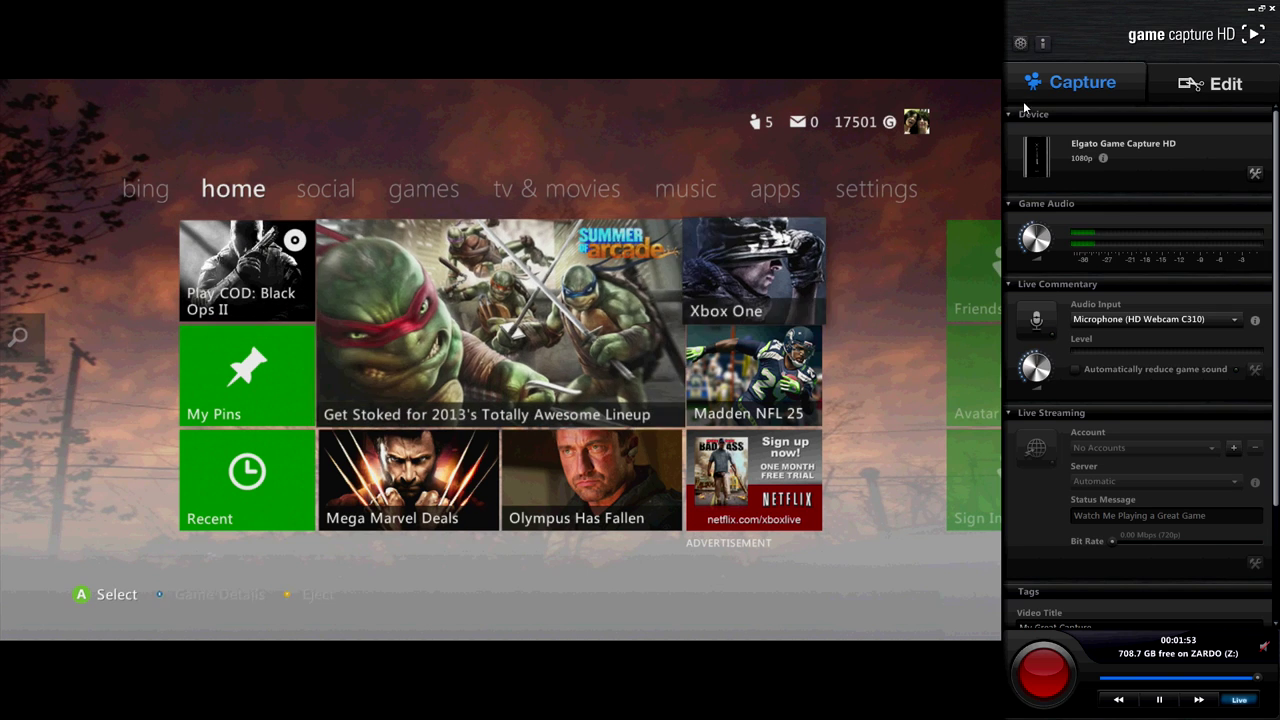
click(1020, 43)
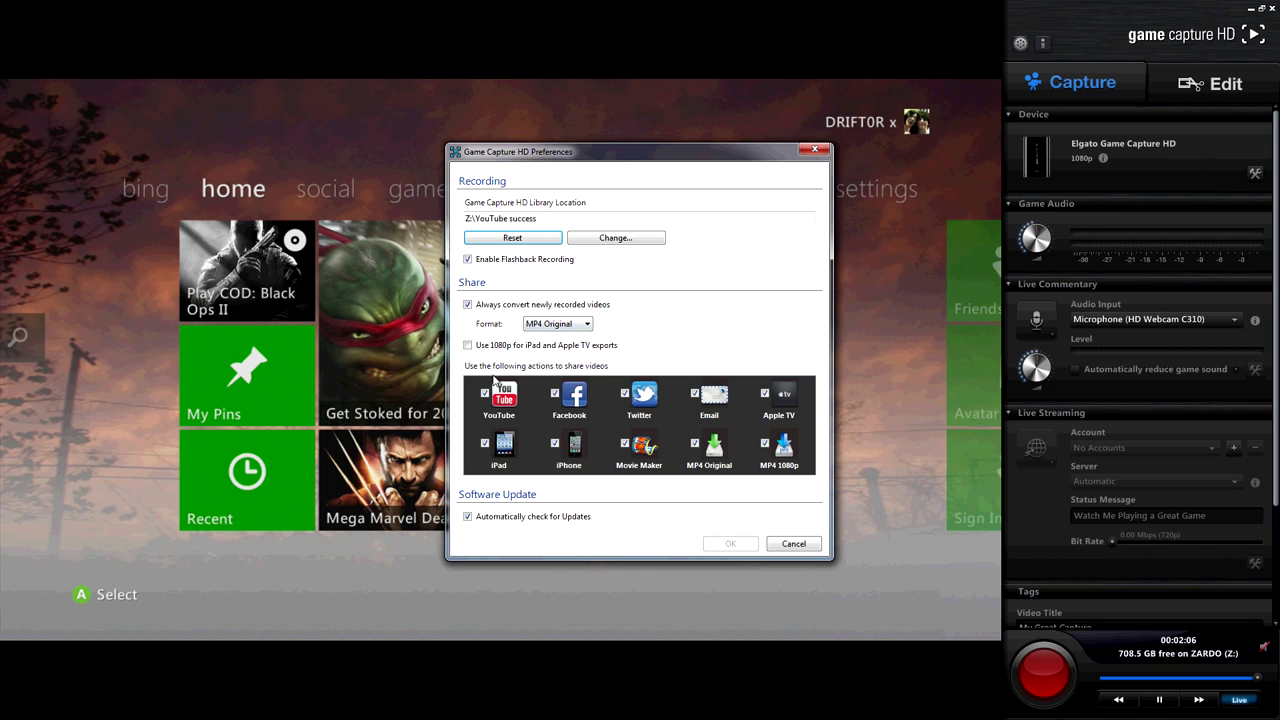
click(792, 543)
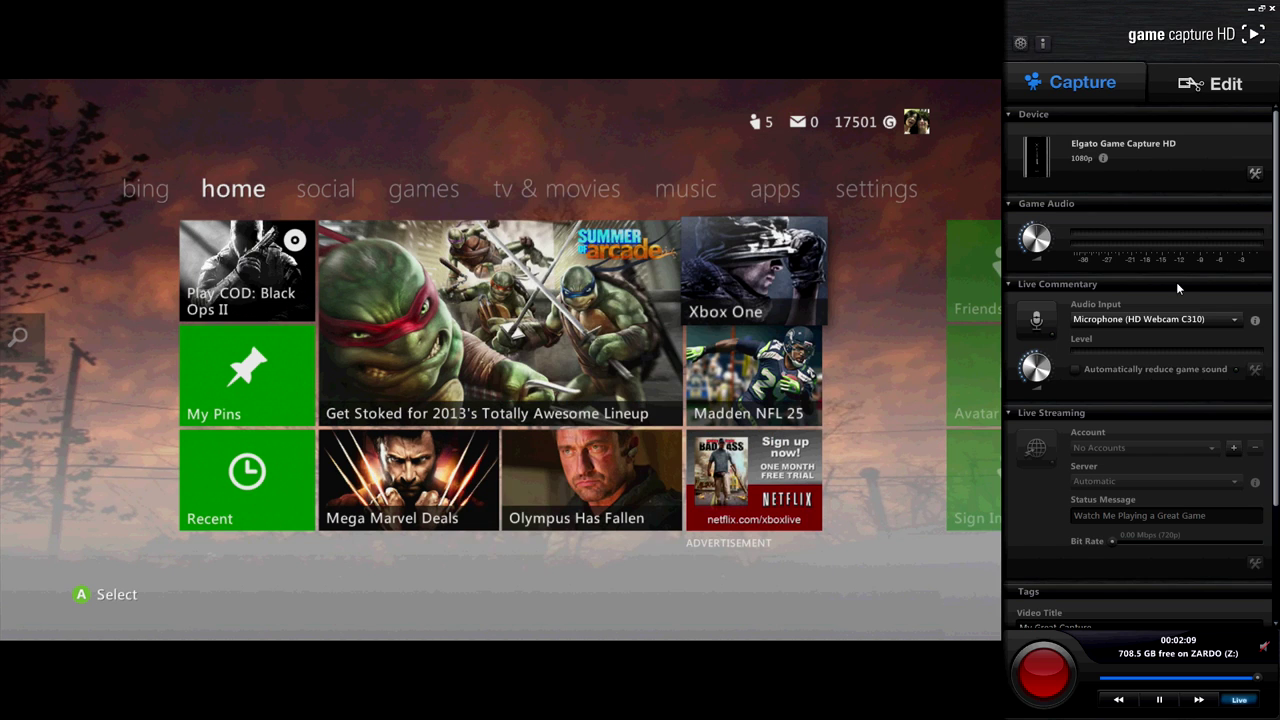
Step: In the capture device settings, keep Xbox 360 as input device and HD 1080 as profile
click(1255, 173)
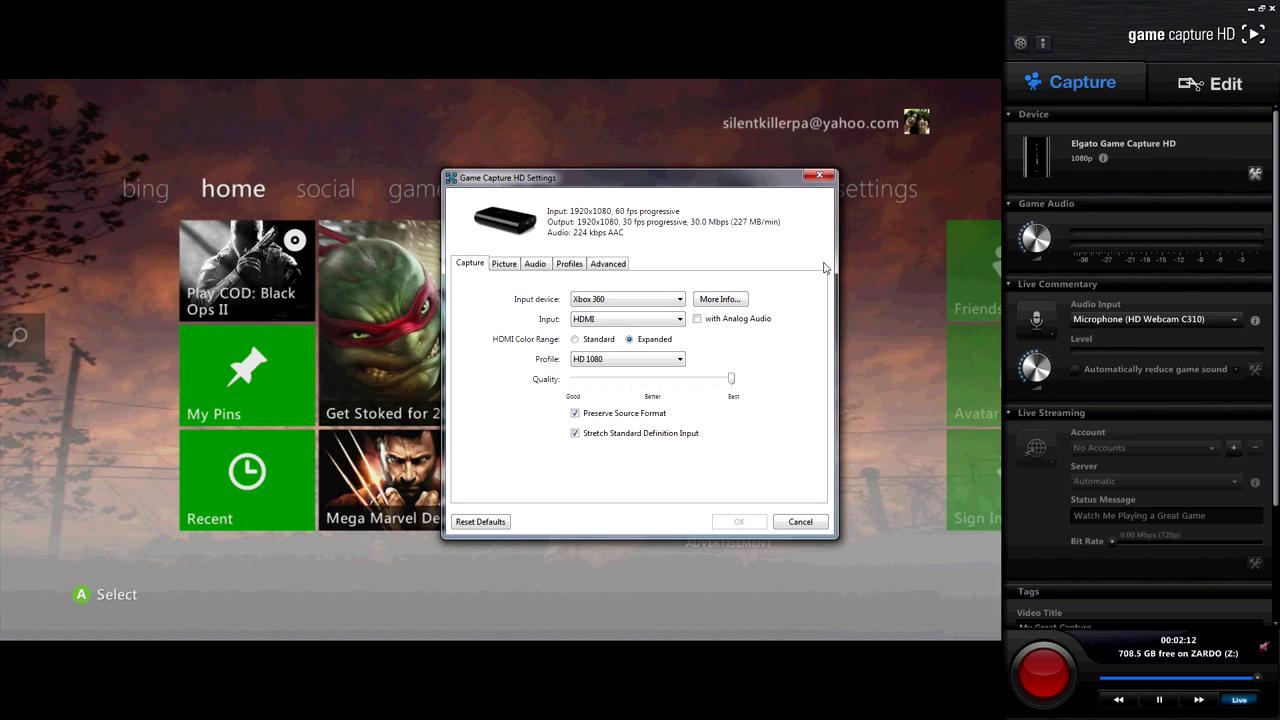
click(675, 301)
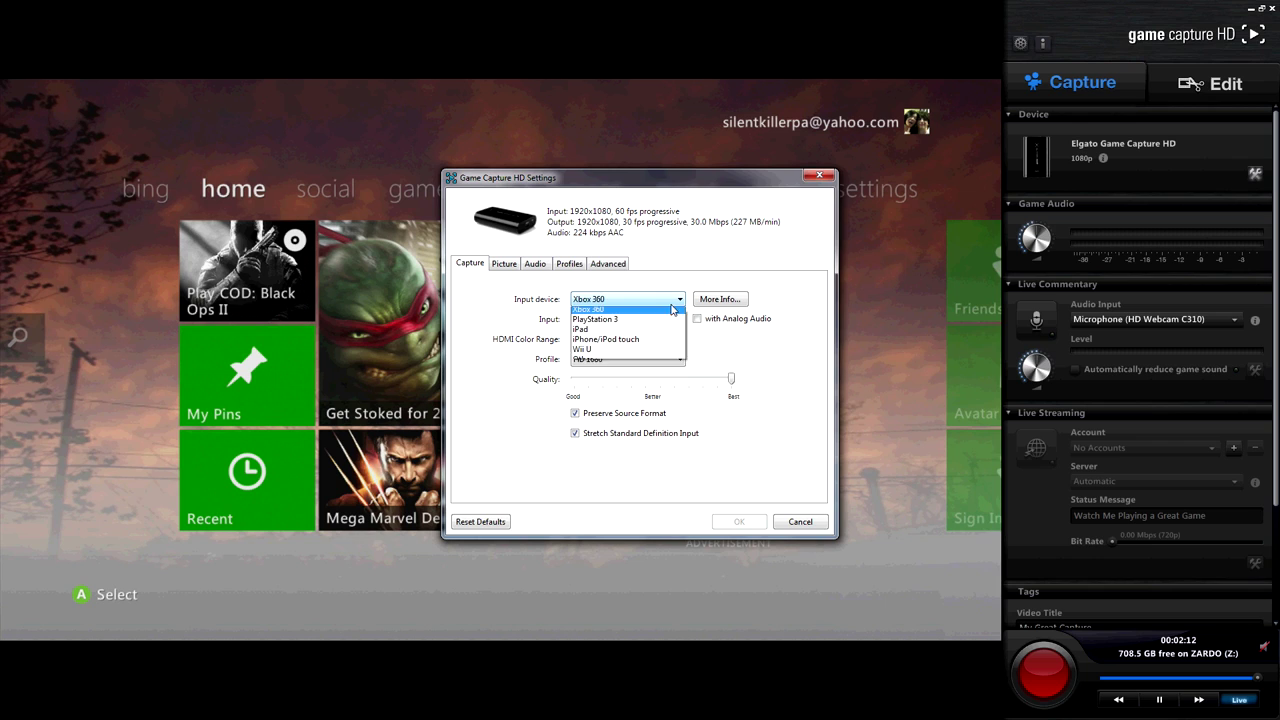
click(605, 312)
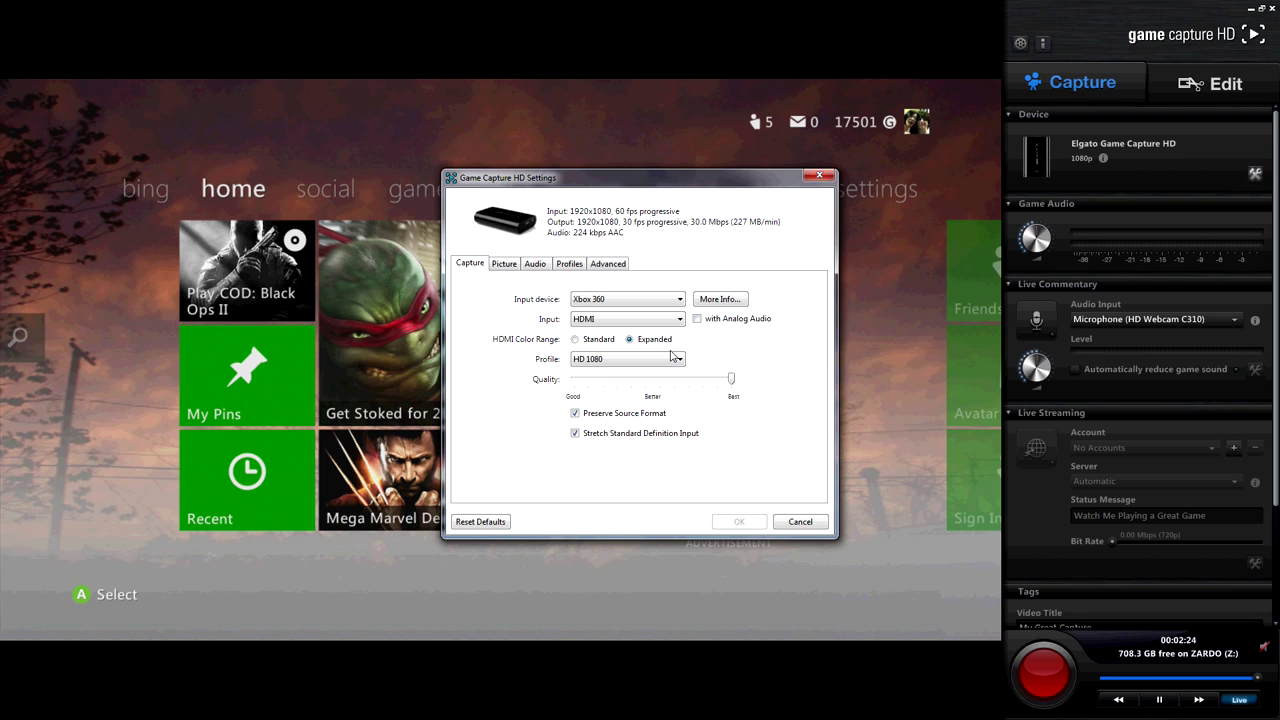
click(676, 358)
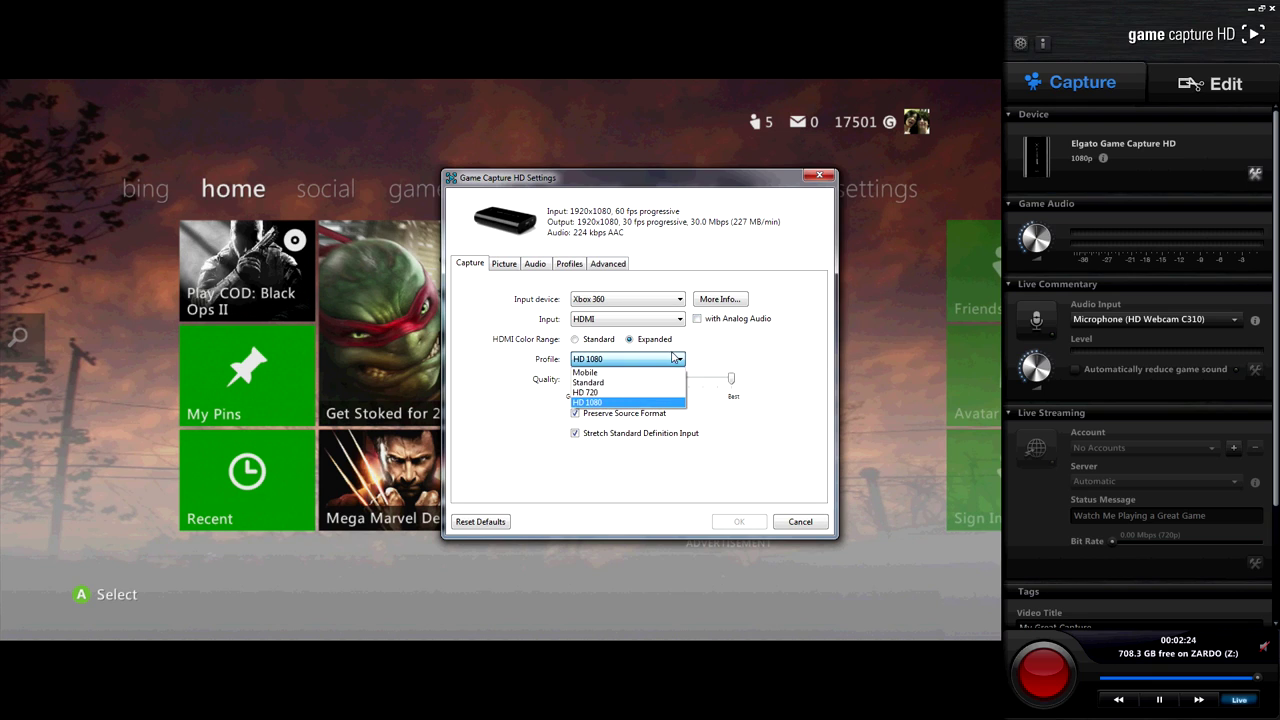
click(606, 404)
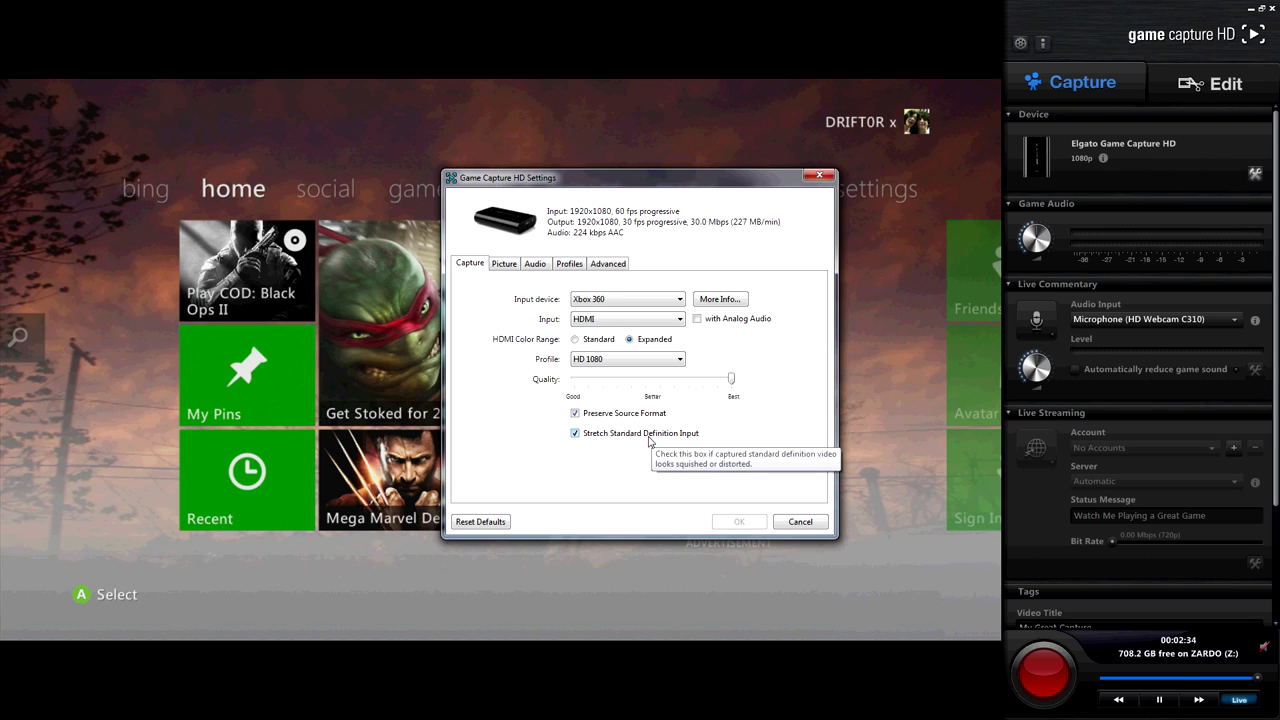
click(505, 264)
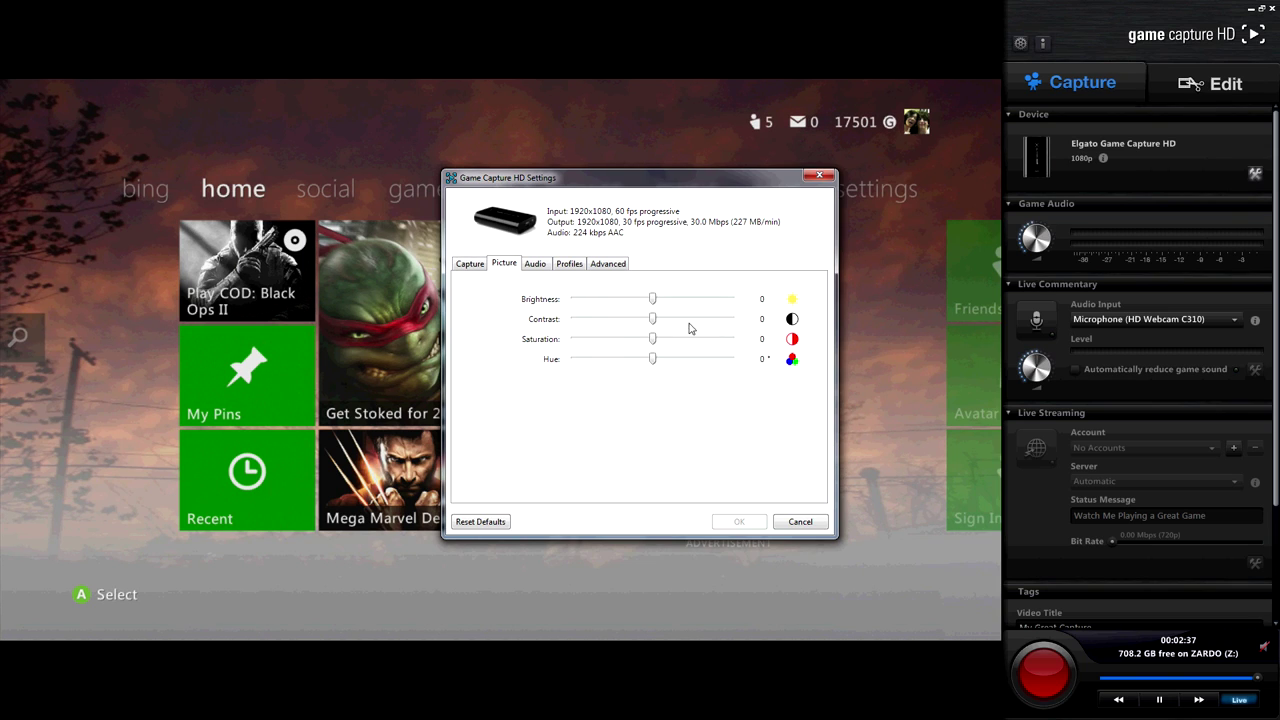
Step: Look through the Picture, Audio, Profiles and TV settings, then cancel without applying changes
mouse_move(652, 302)
mouse_down()
mouse_move(698, 300)
mouse_move(654, 310)
mouse_up()
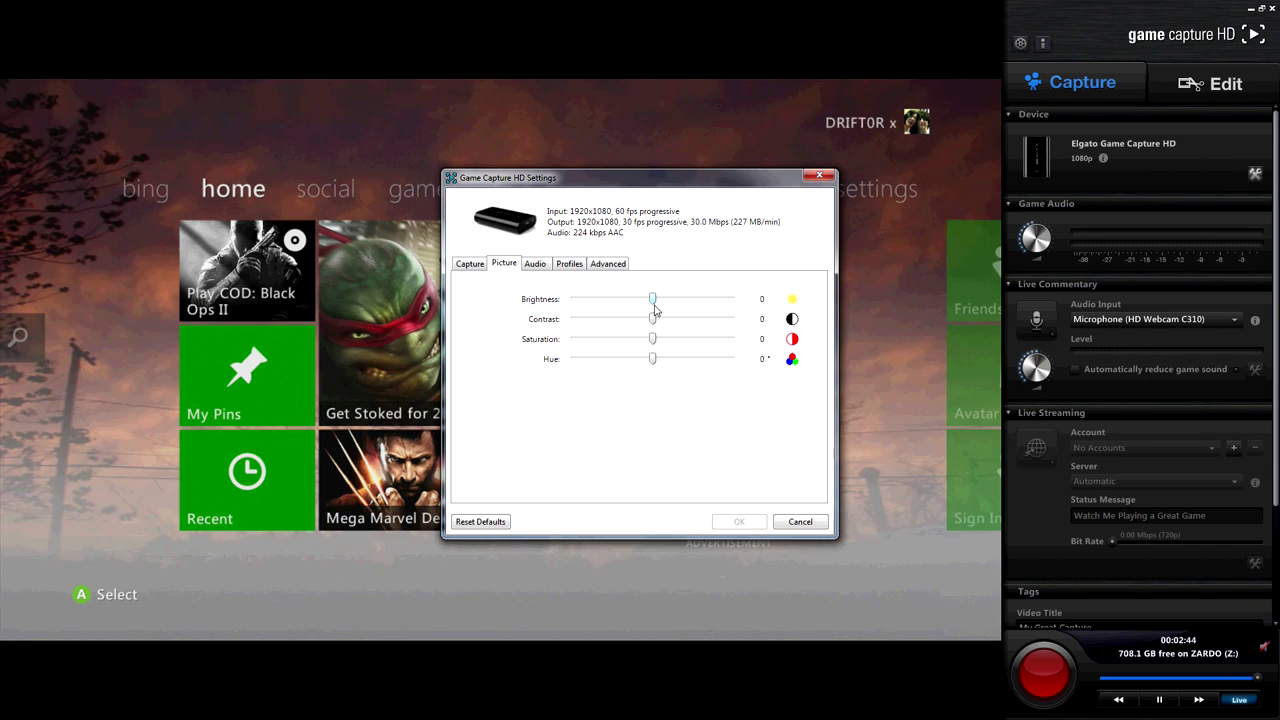
click(547, 268)
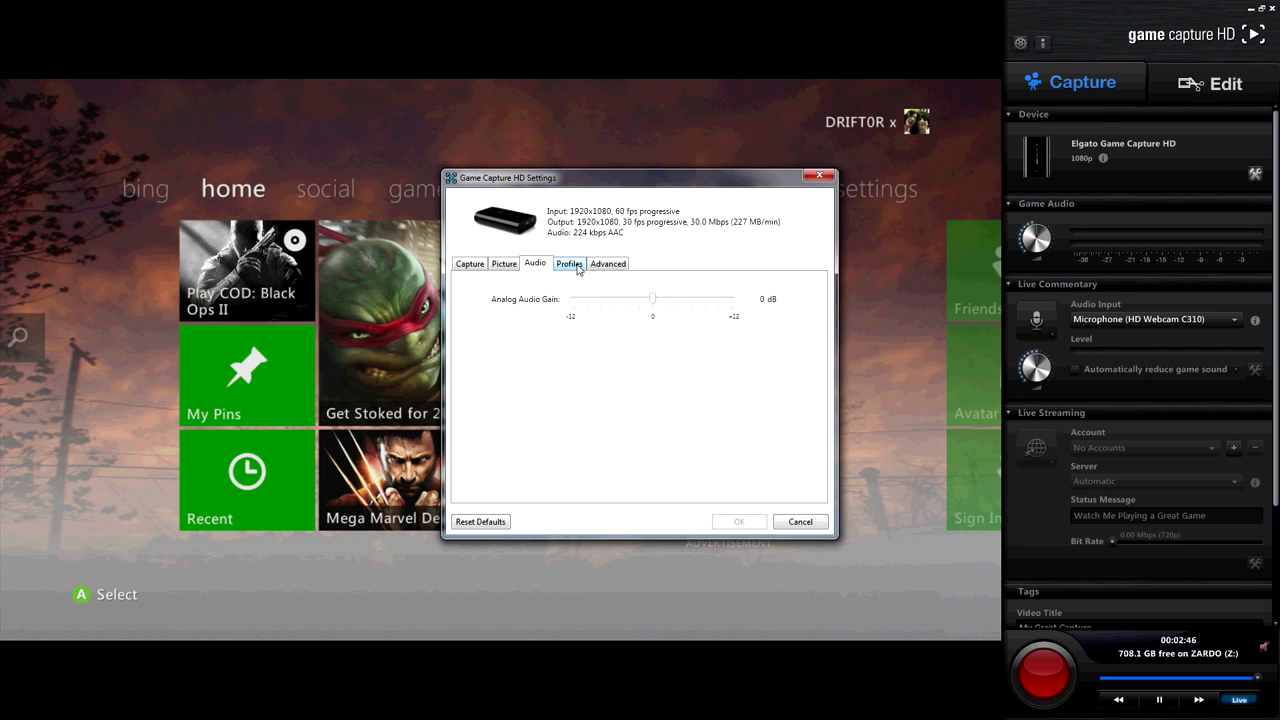
click(585, 268)
click(610, 265)
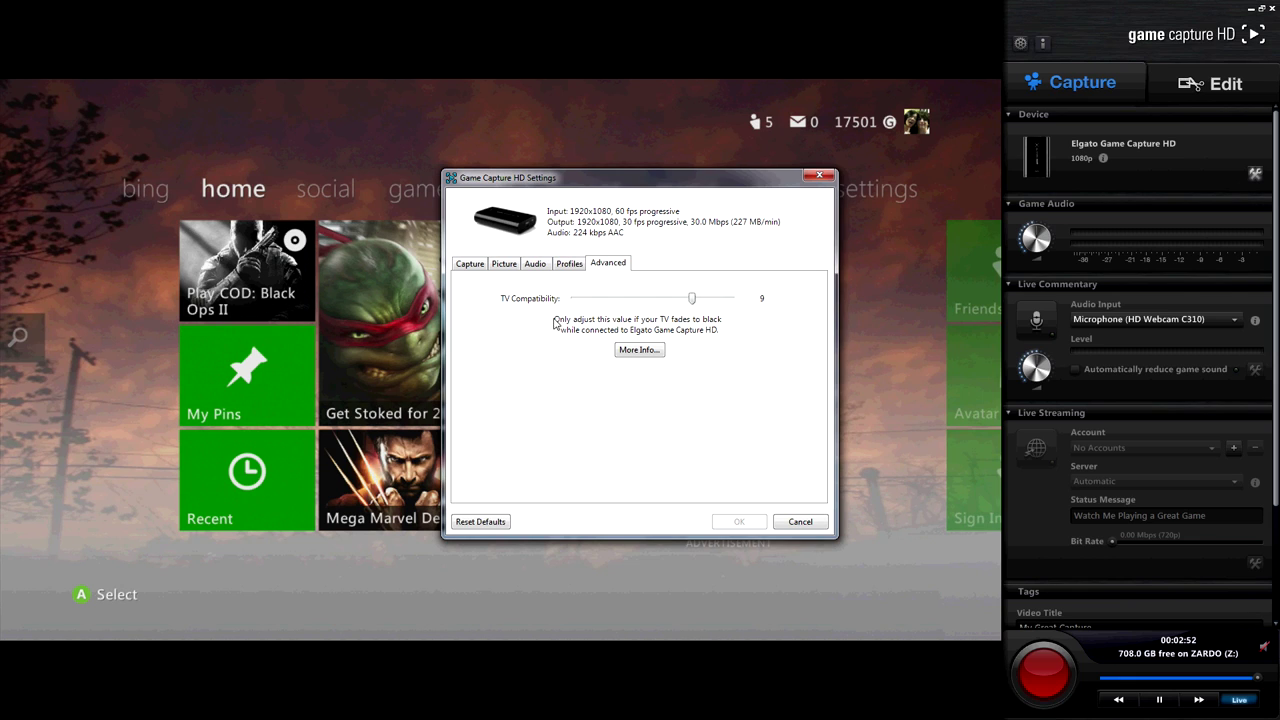
click(472, 267)
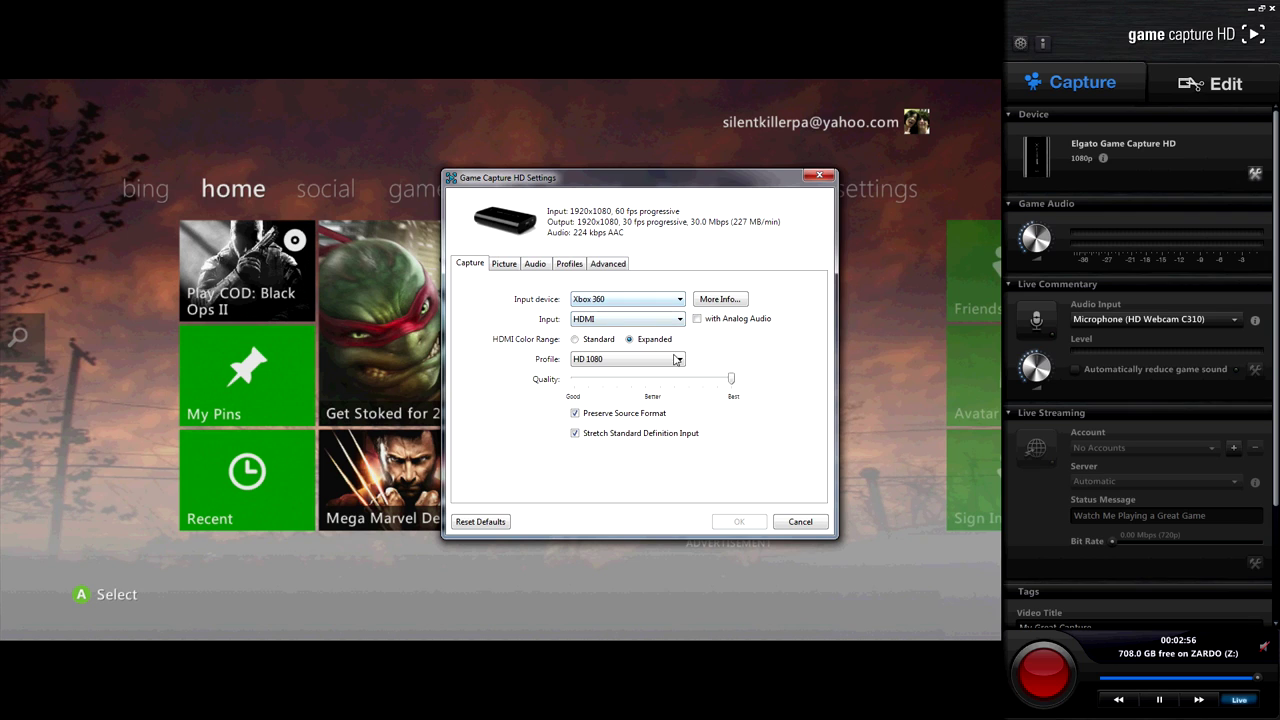
click(800, 523)
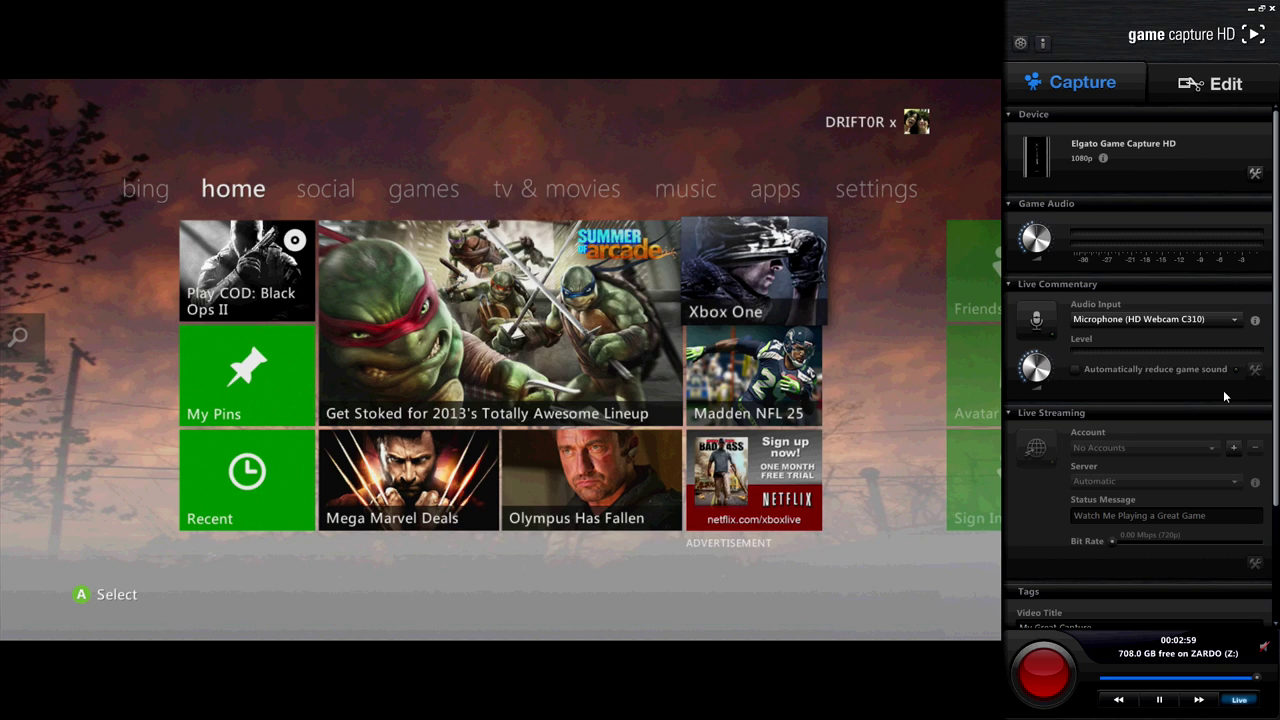
Step: Scroll the settings panel, rewind the capture preview, and exit Game Capture HD
drag(1272, 356, 1262, 468)
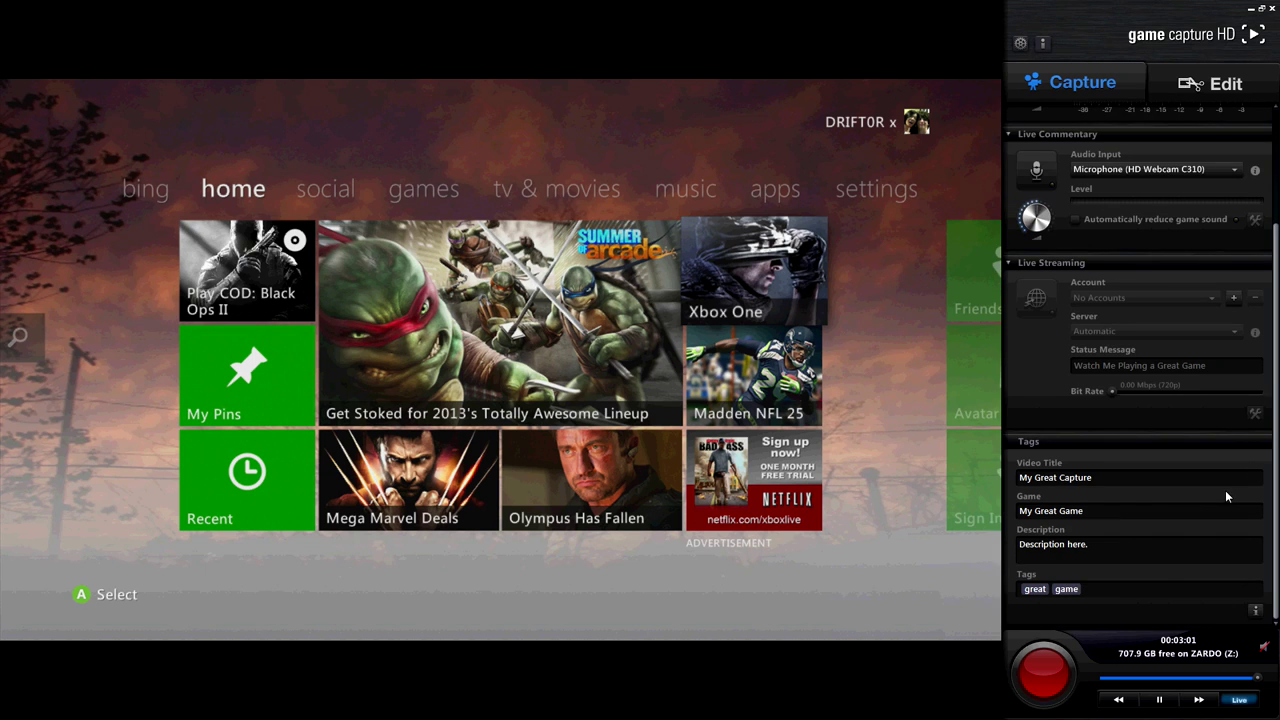
drag(1258, 686, 1030, 655)
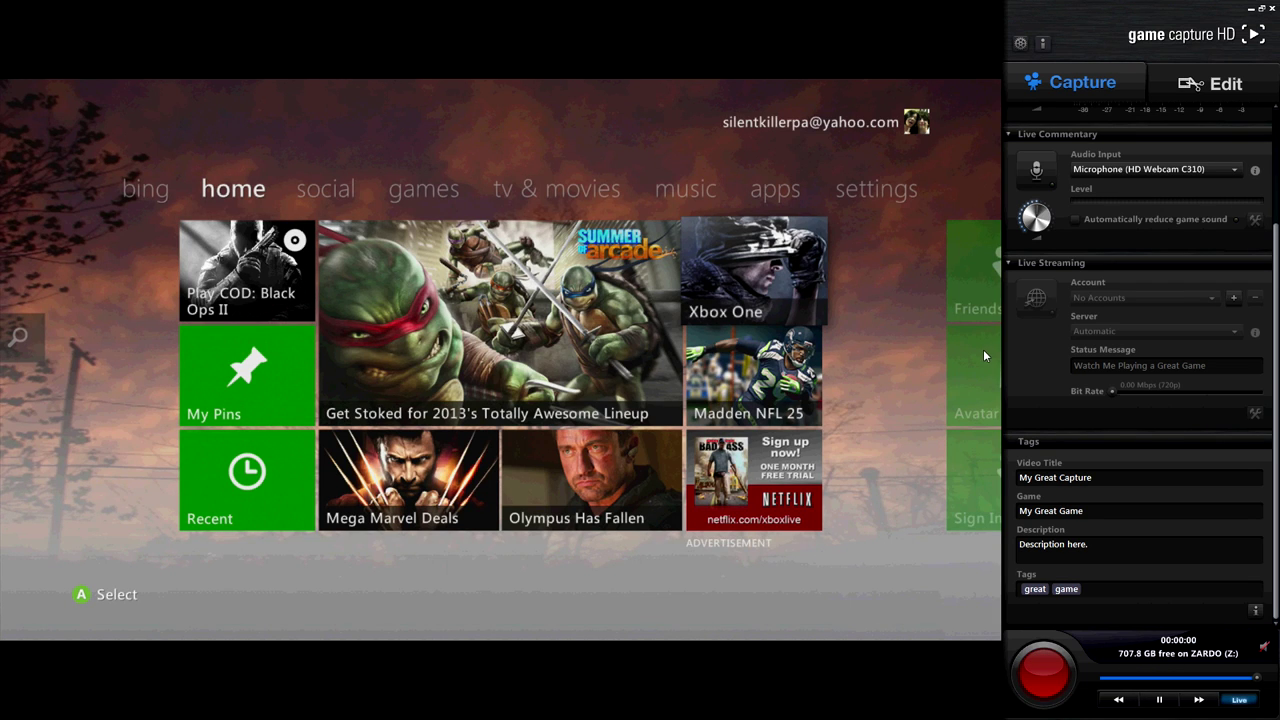
click(1273, 12)
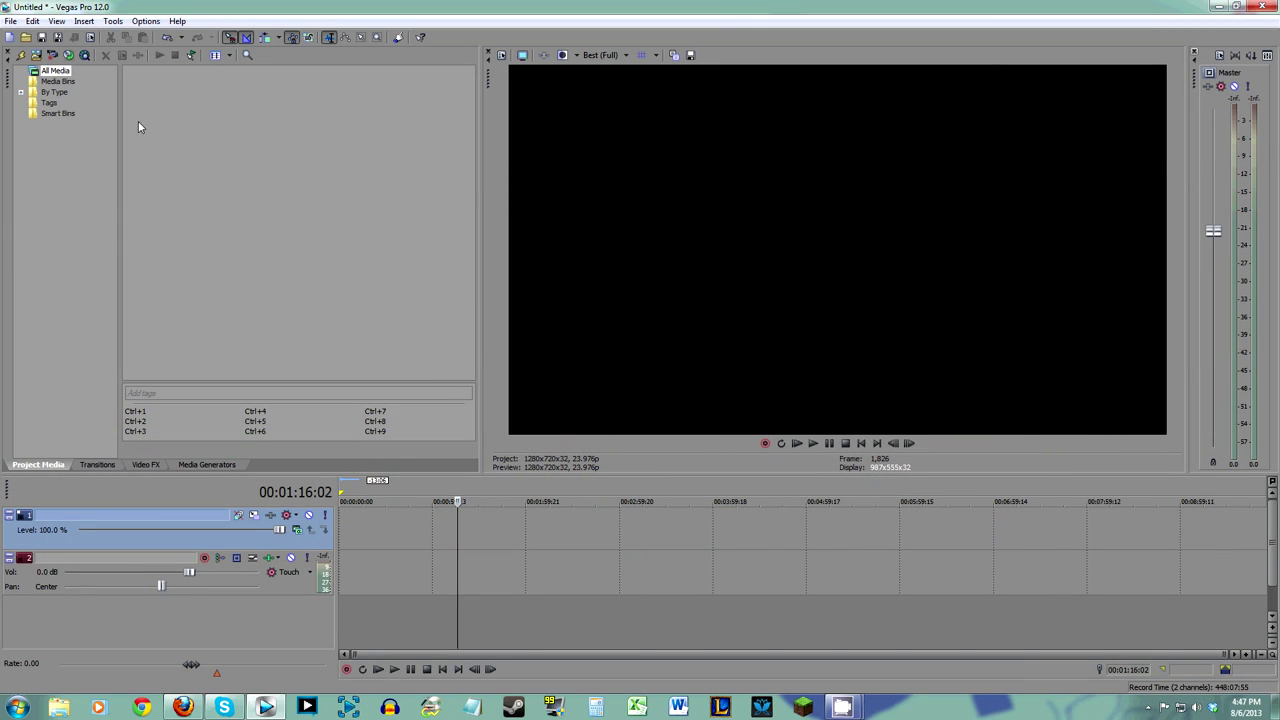
click(12, 21)
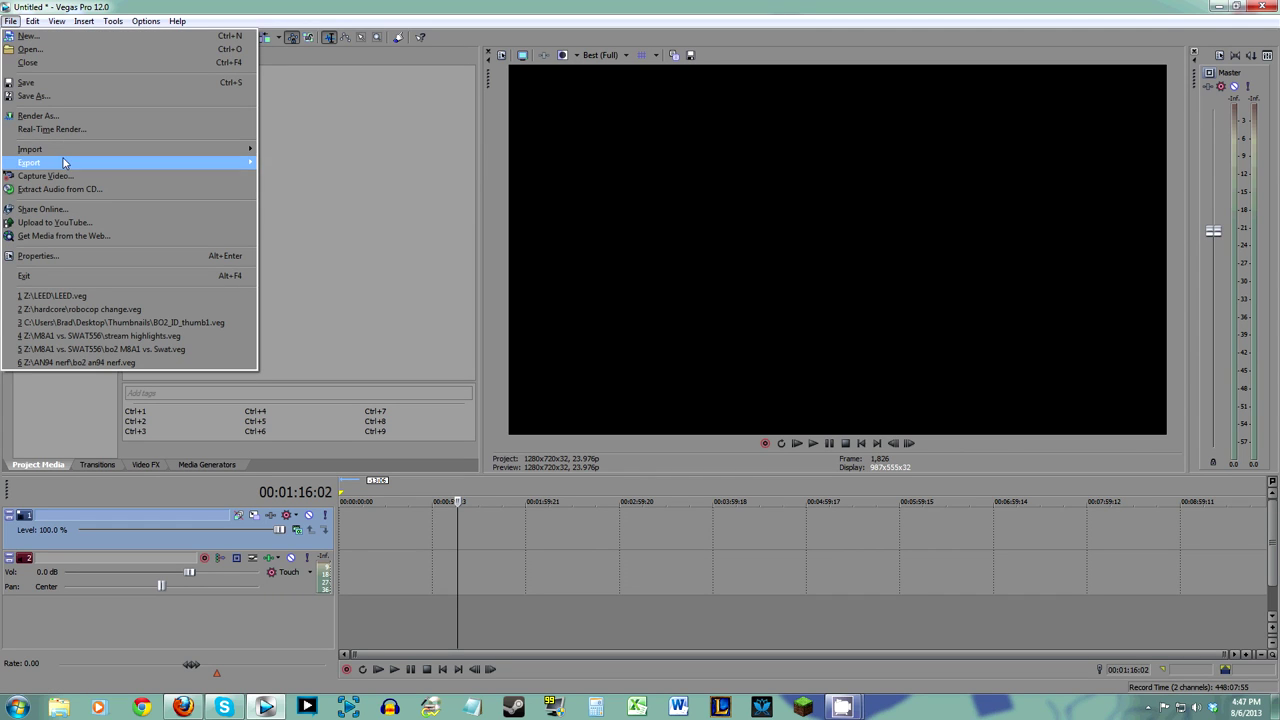
mouse_move(69, 156)
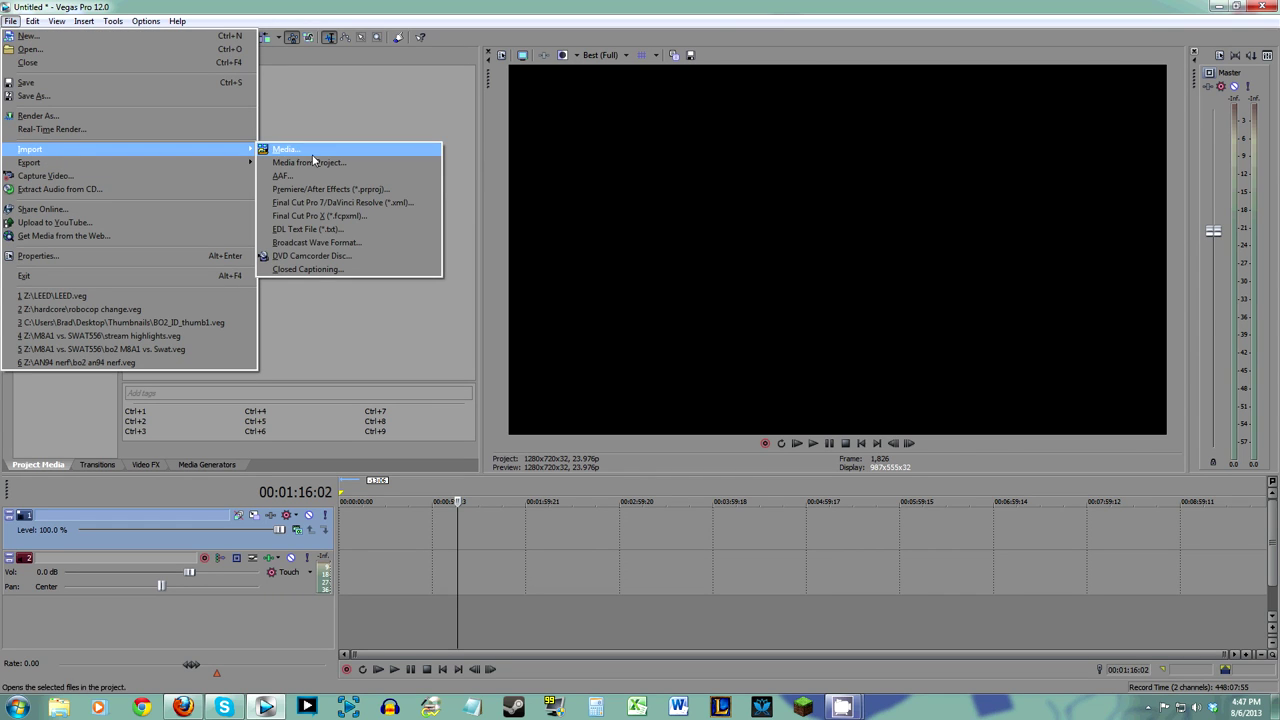
click(323, 127)
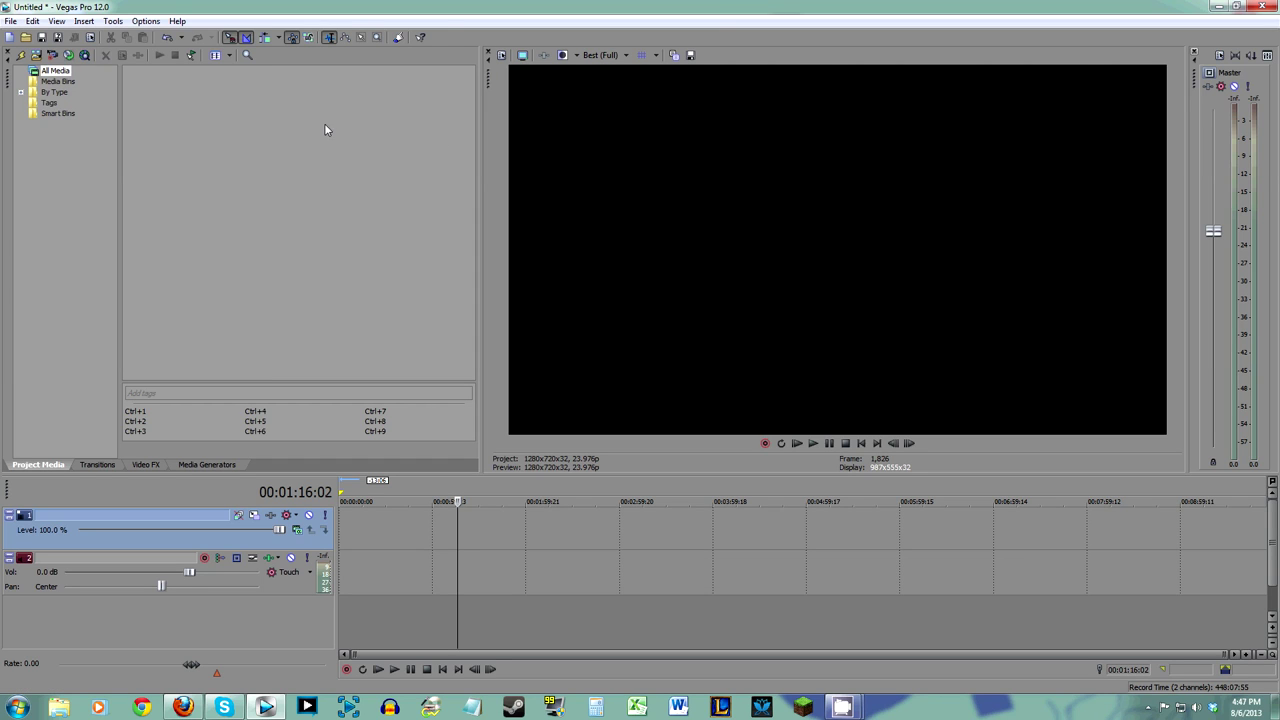
click(37, 57)
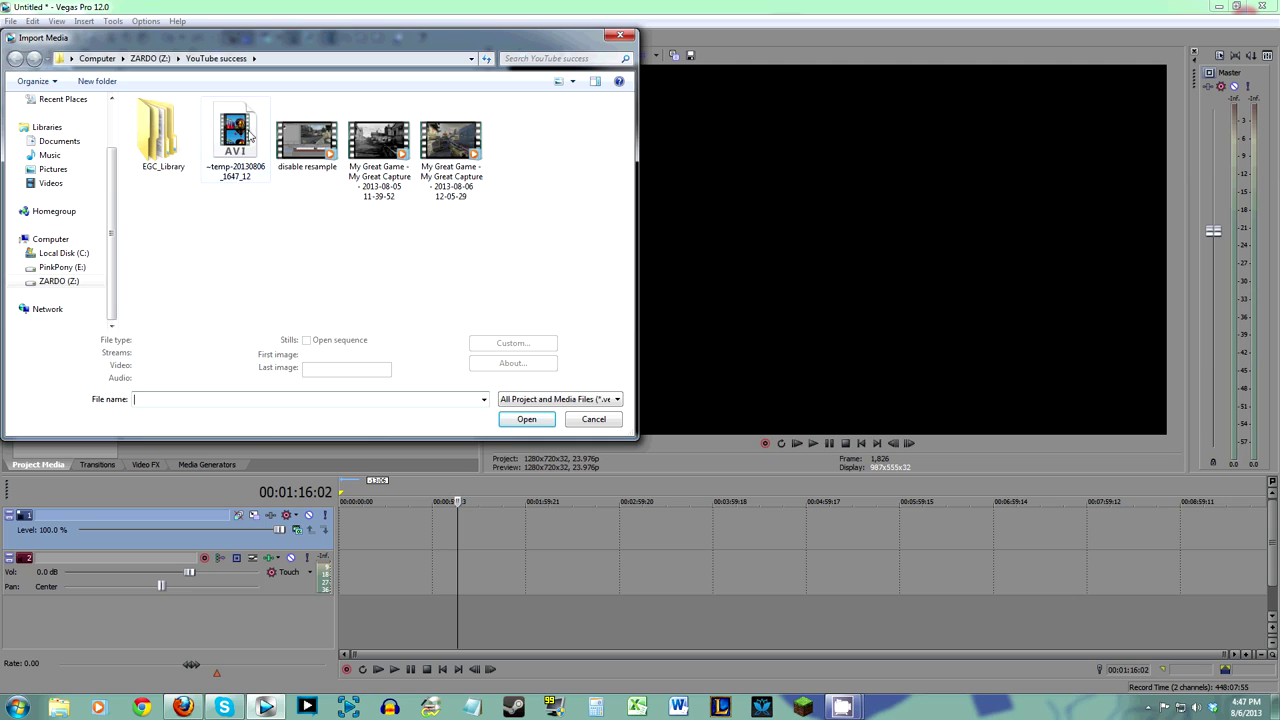
click(376, 157)
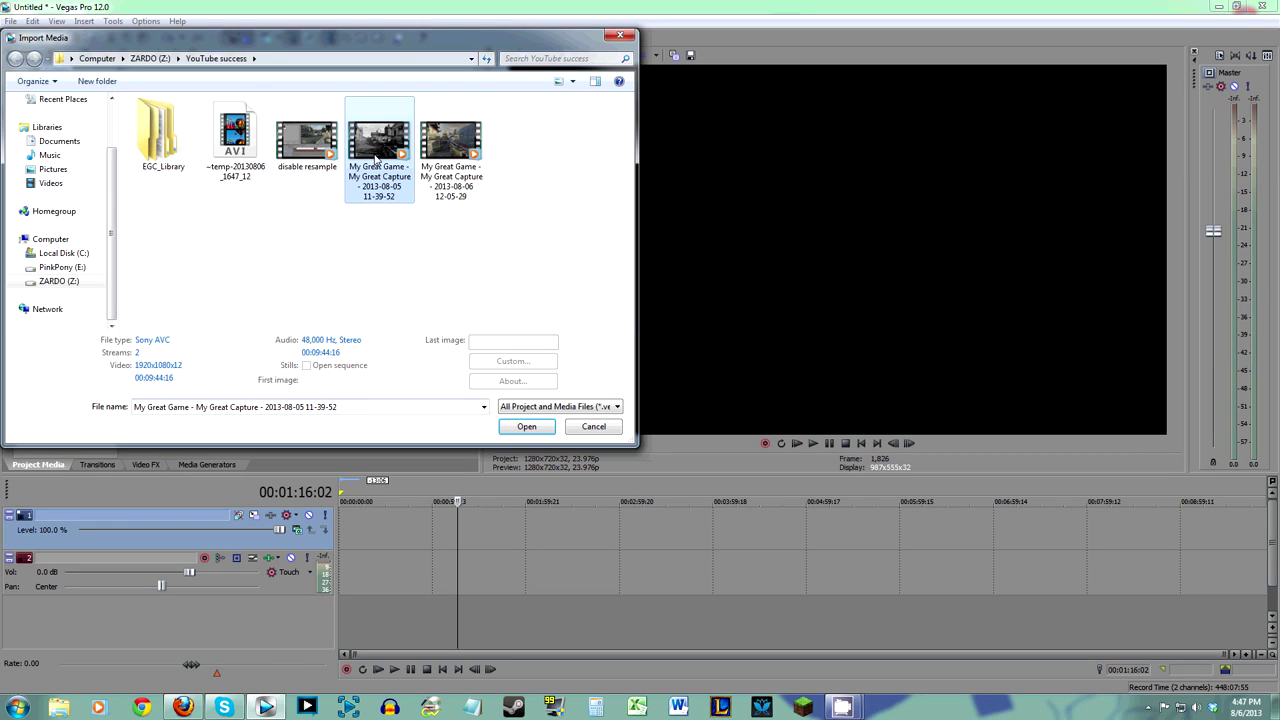
click(529, 426)
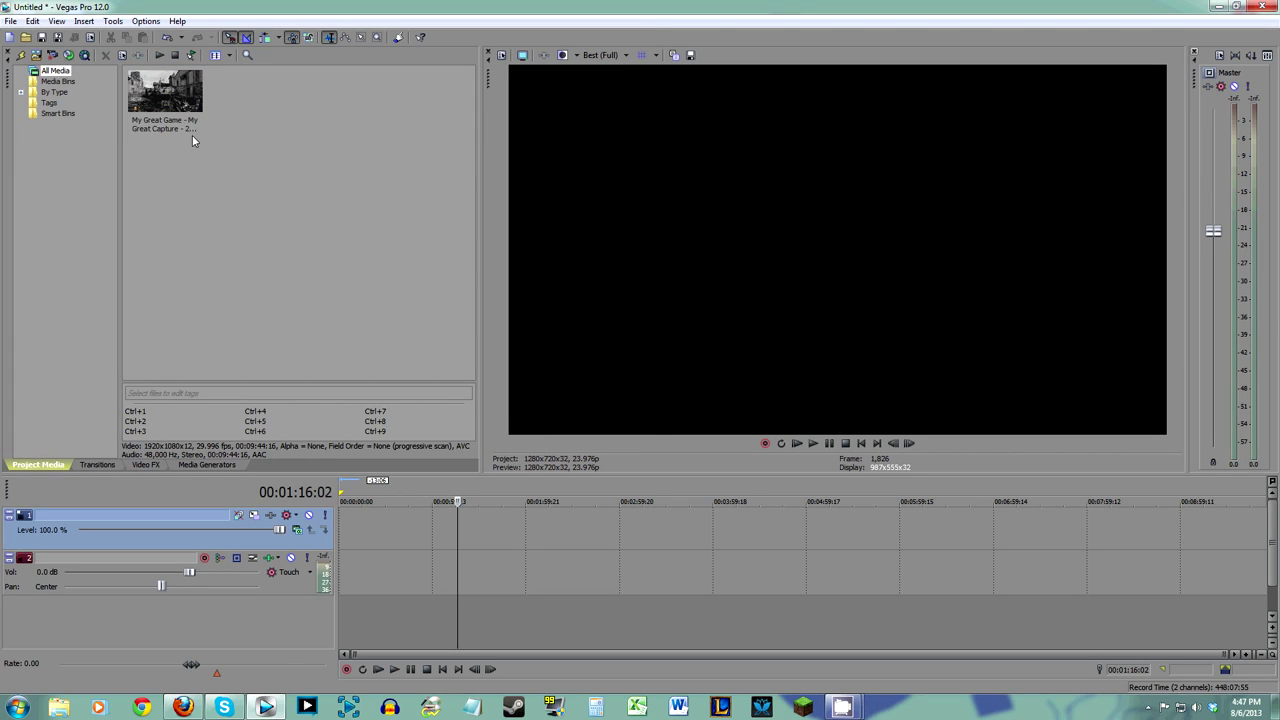
drag(168, 98, 341, 535)
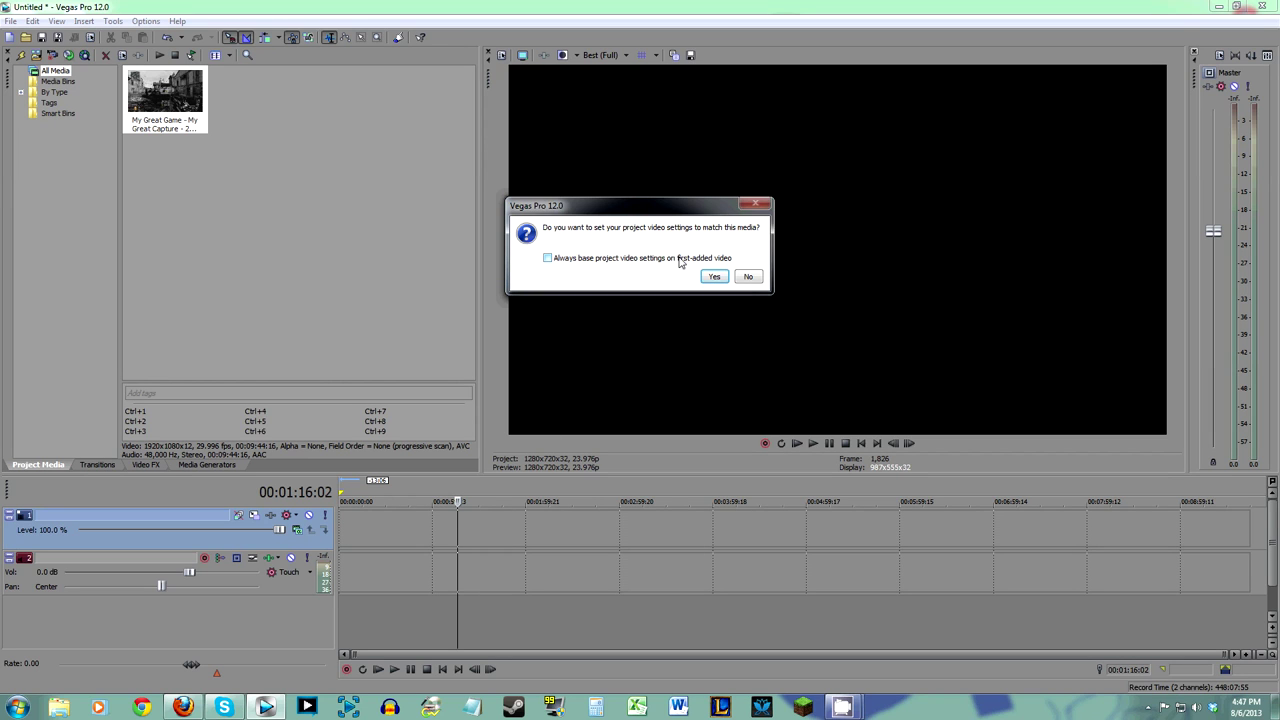
Step: Keep the 1280x720 project settings for the clip and scrub along the timeline to preview it
click(748, 276)
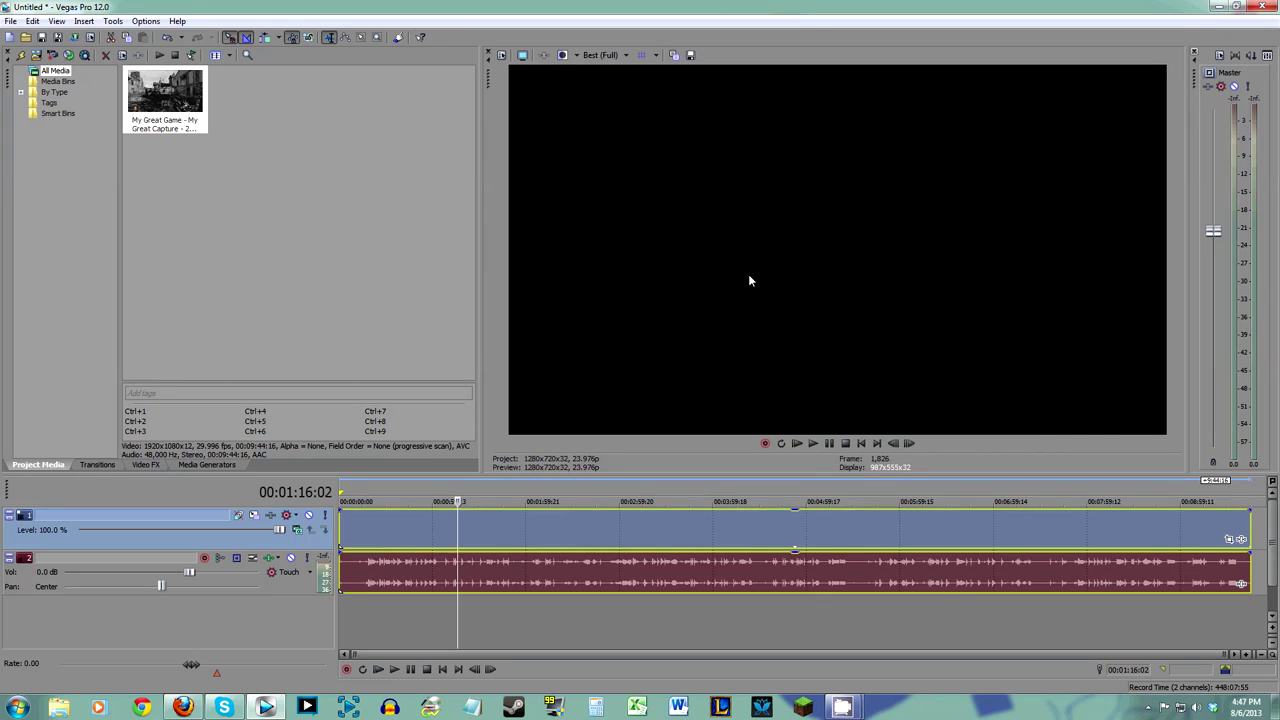
click(608, 598)
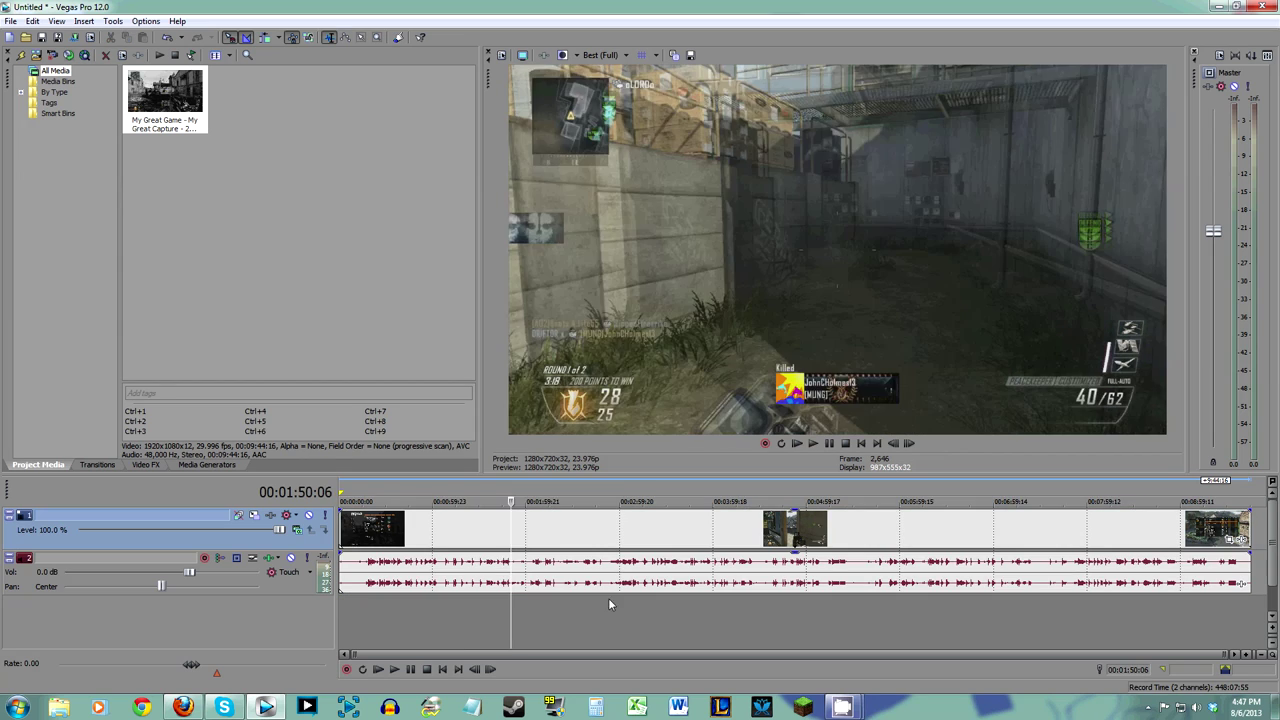
click(644, 598)
click(543, 597)
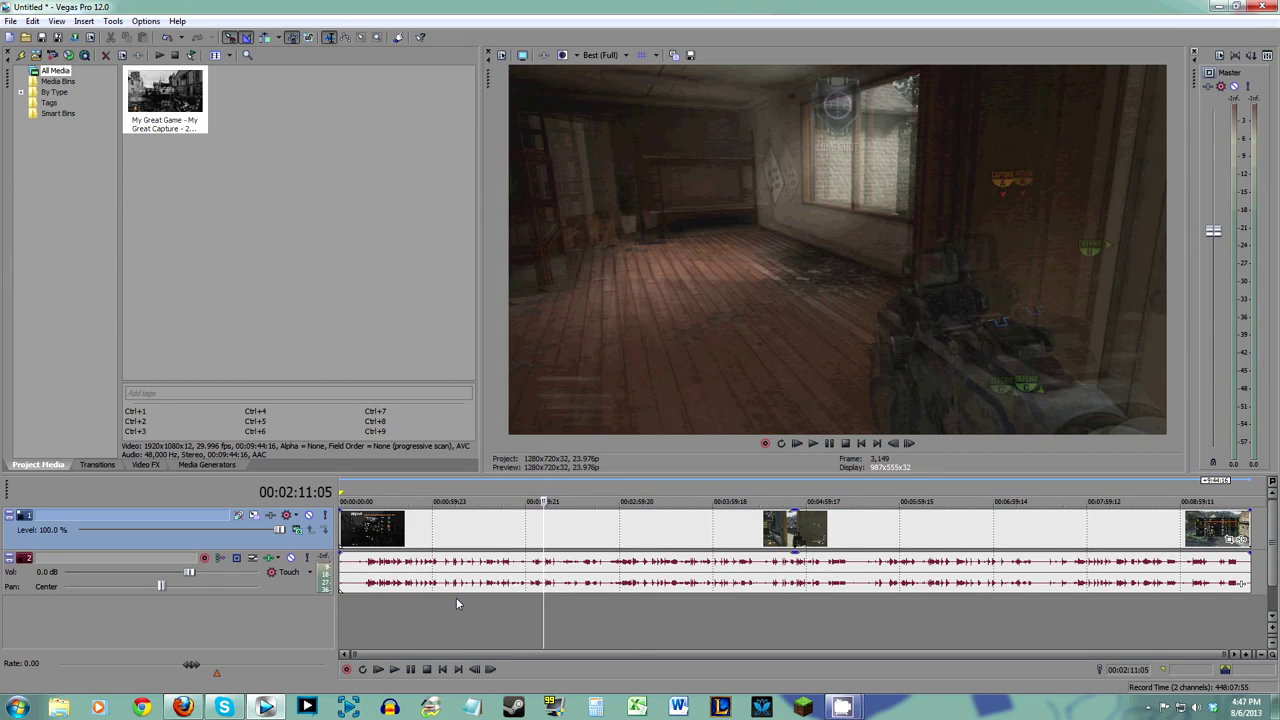
click(452, 597)
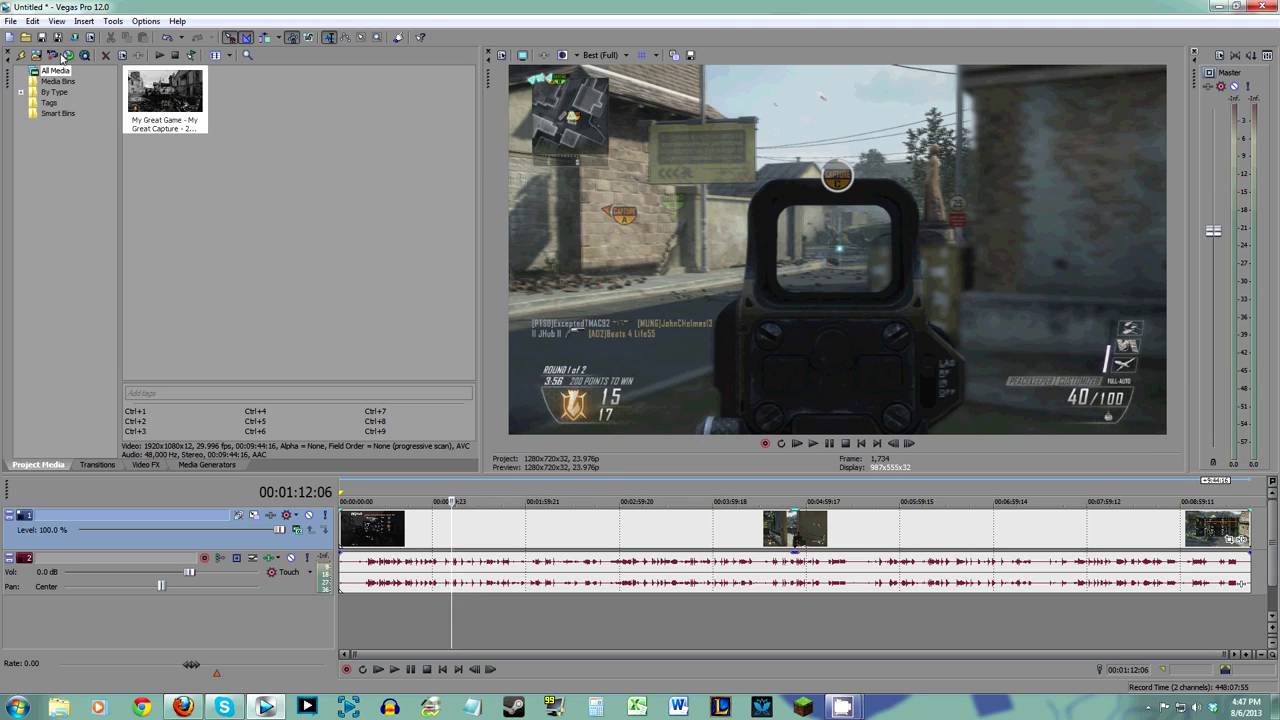
click(9, 21)
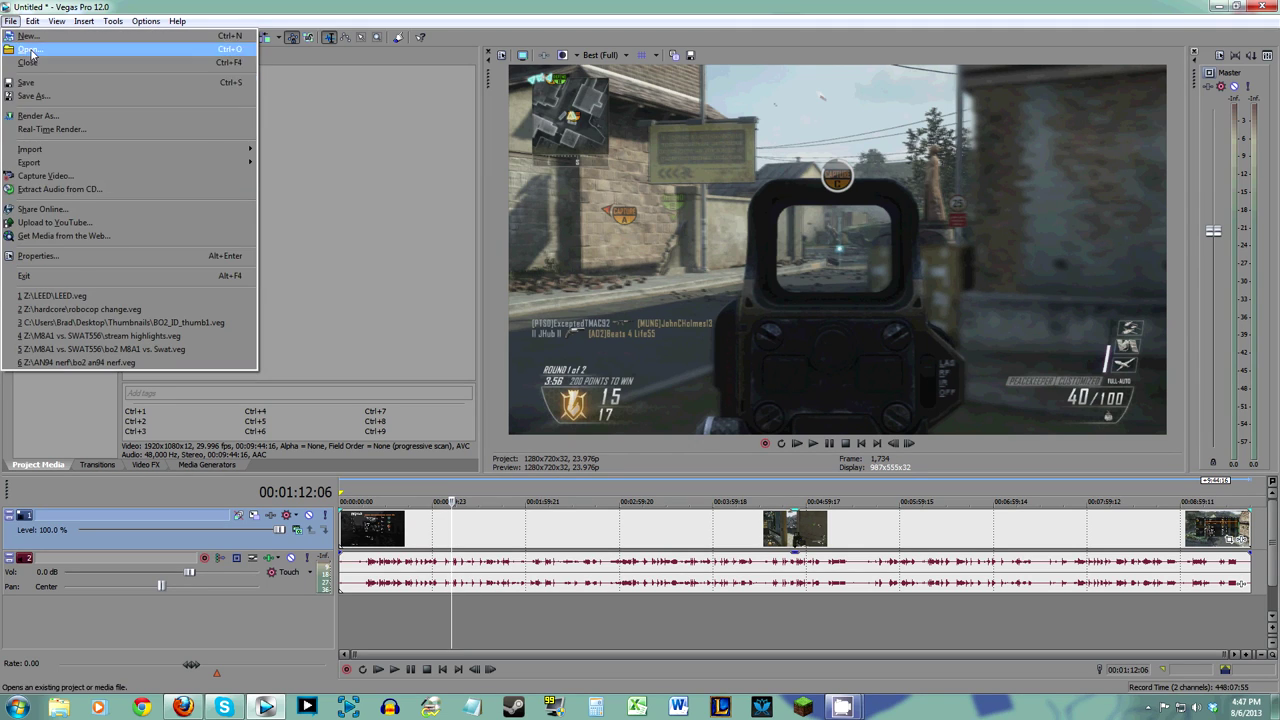
Step: In Project Properties, set 1920x1080 progressive at 30 fps
click(88, 253)
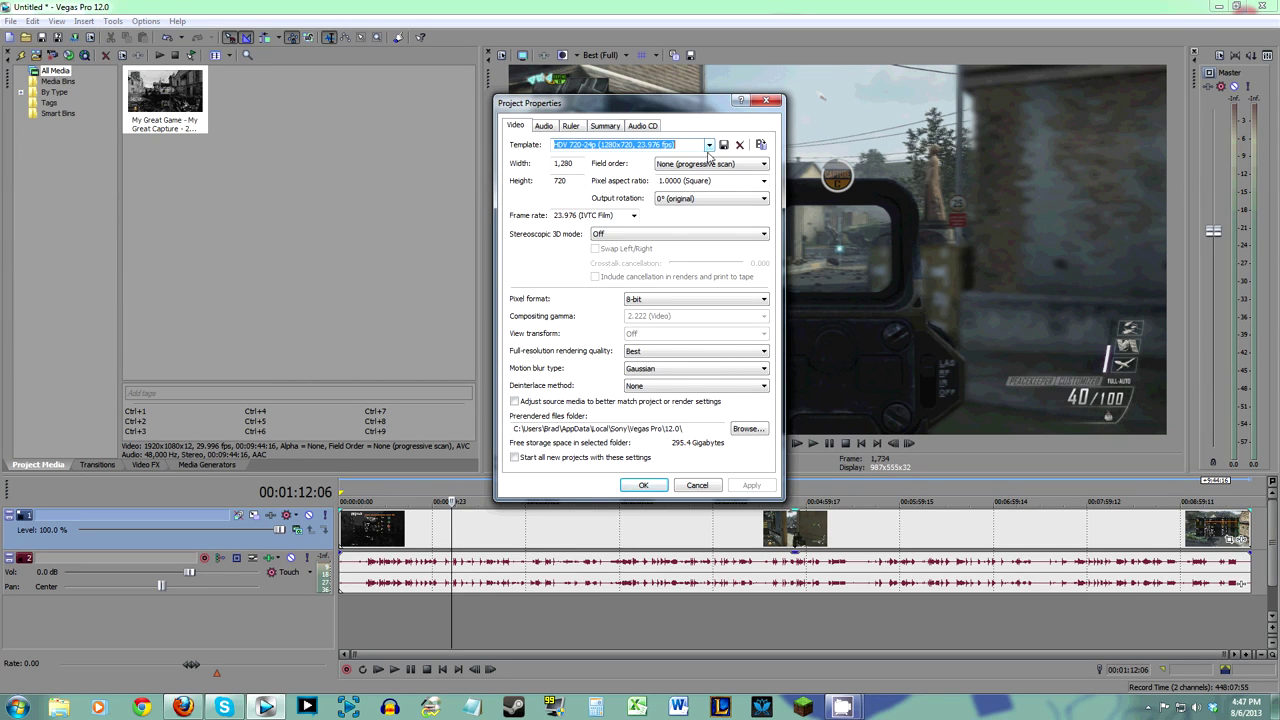
click(698, 170)
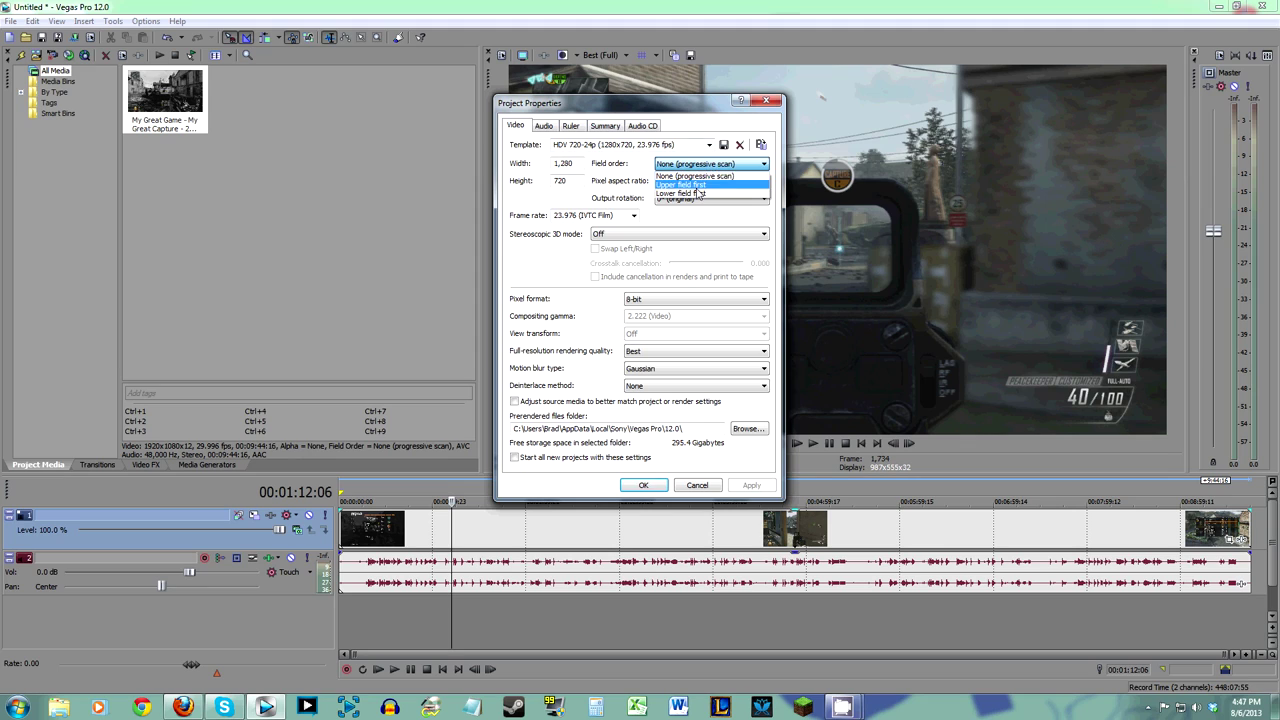
click(697, 178)
double_click(575, 165)
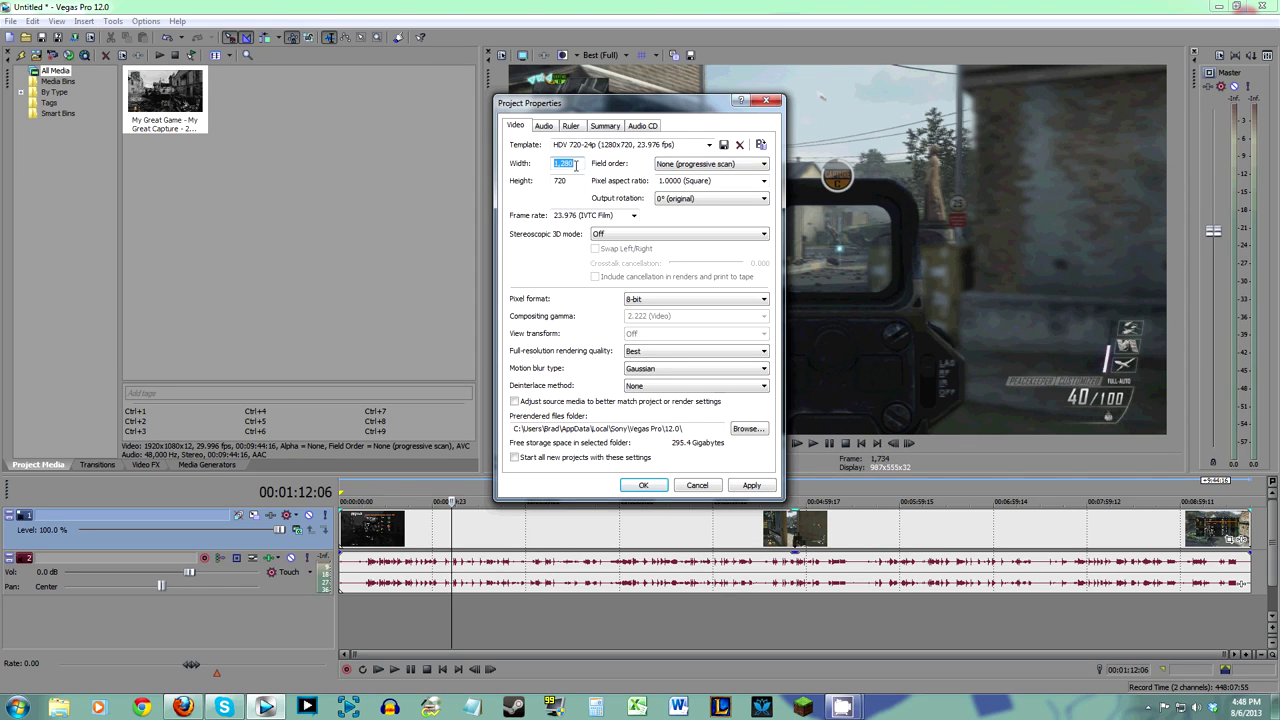
text(1920)
key(Tab)
text(1080)
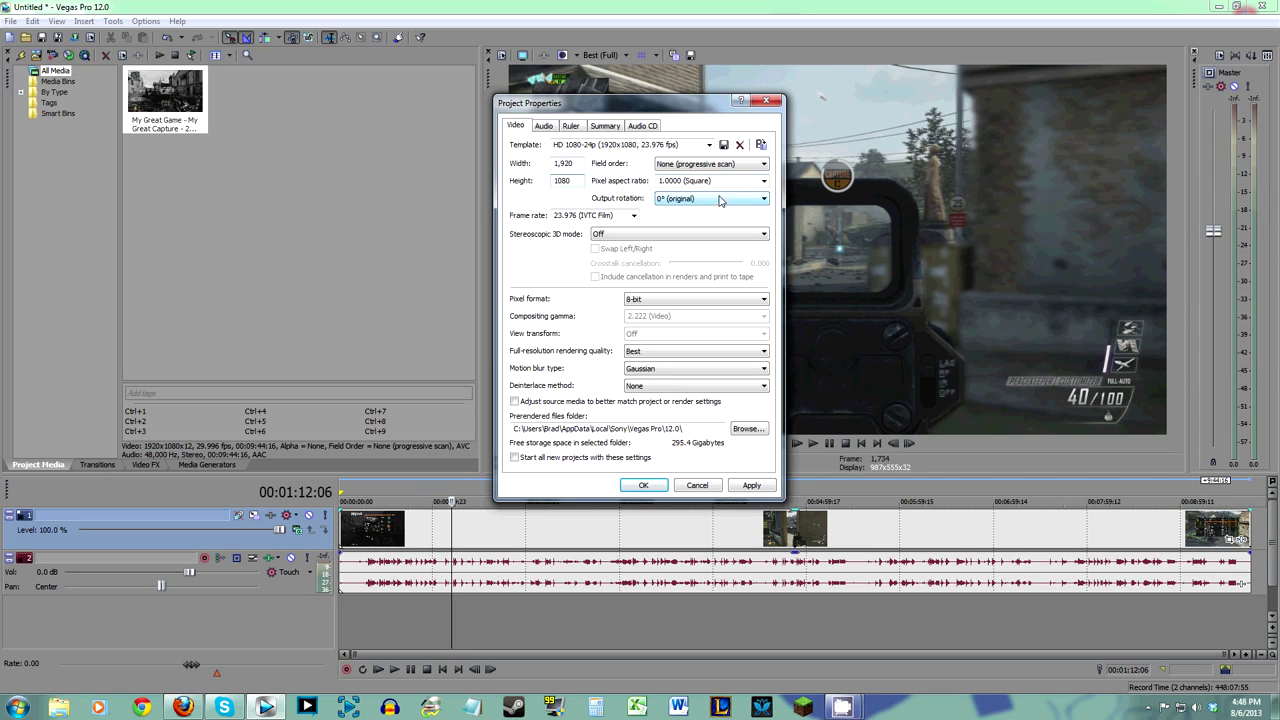
click(590, 216)
text(30)
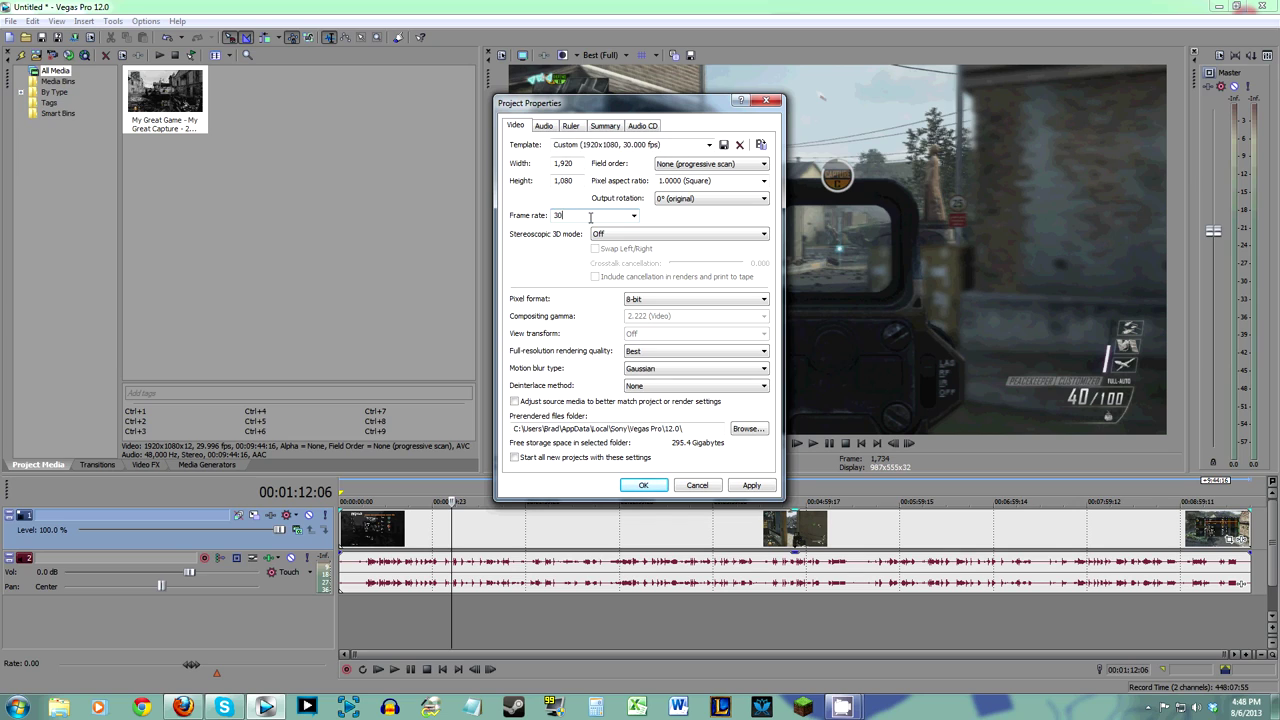
Step: Make these the default for new projects, save them as template 'Youlo', and apply
click(516, 459)
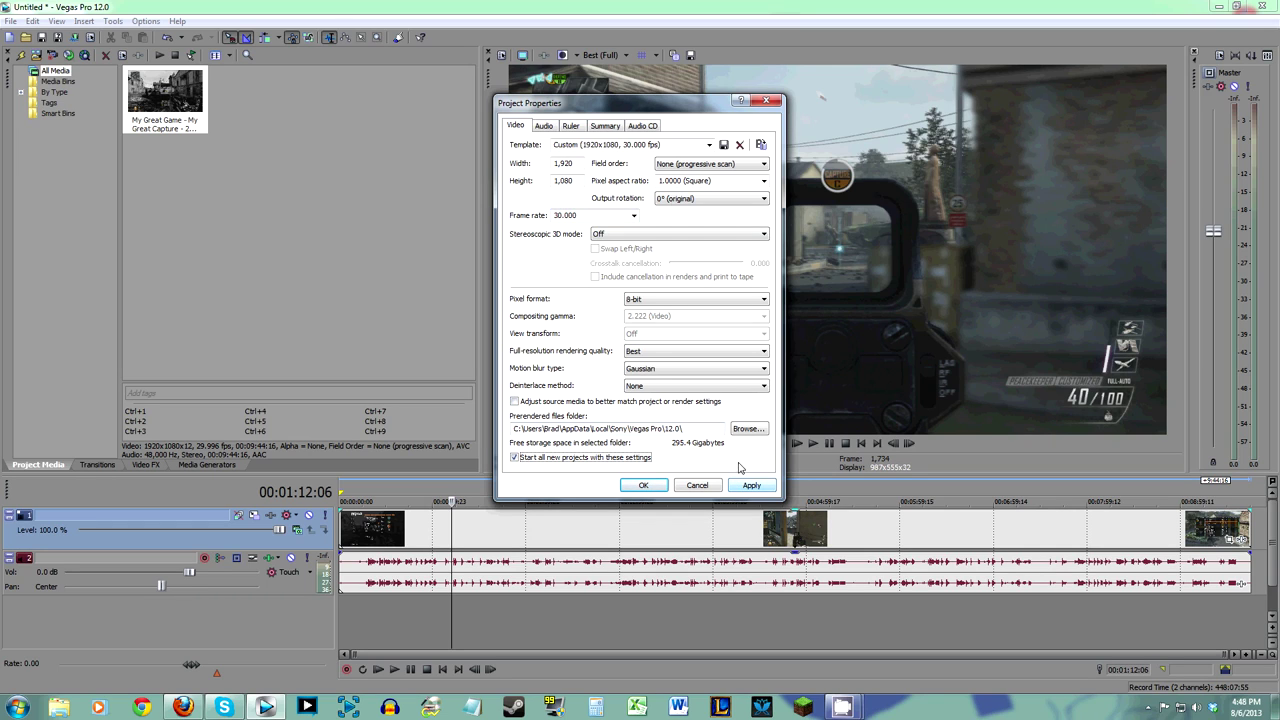
click(668, 145)
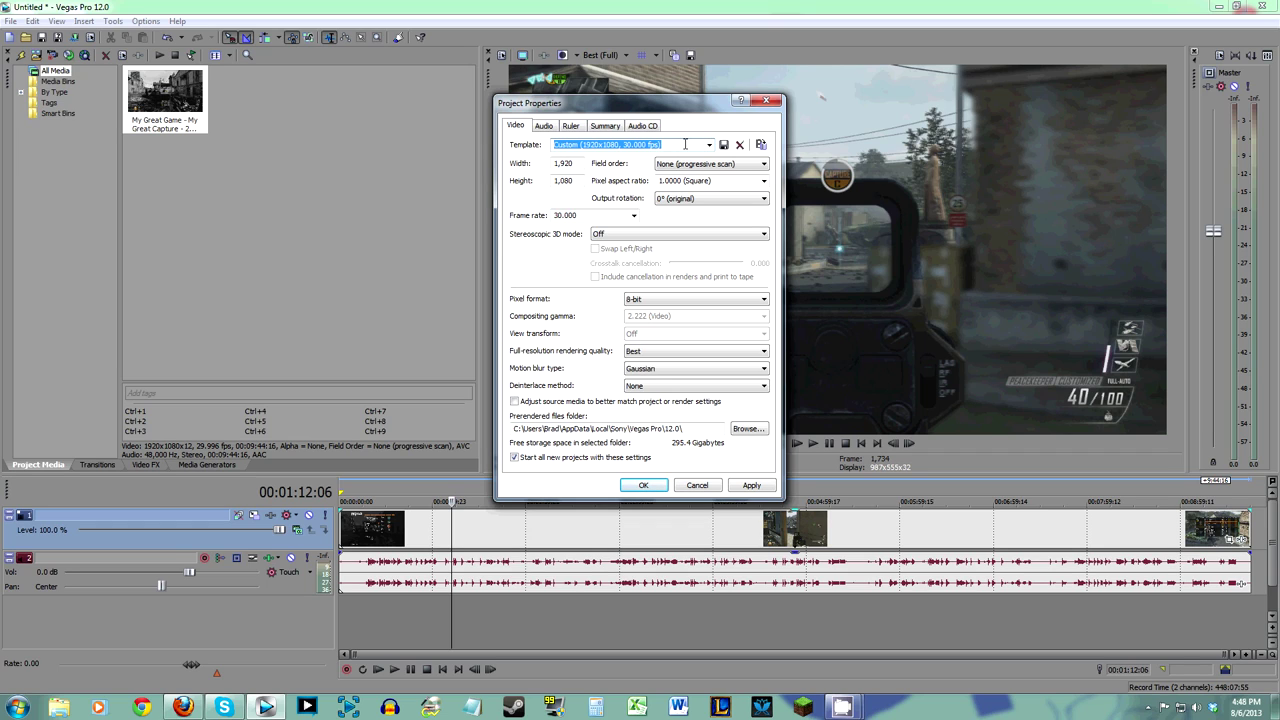
text(YouTube Drift0r Set)
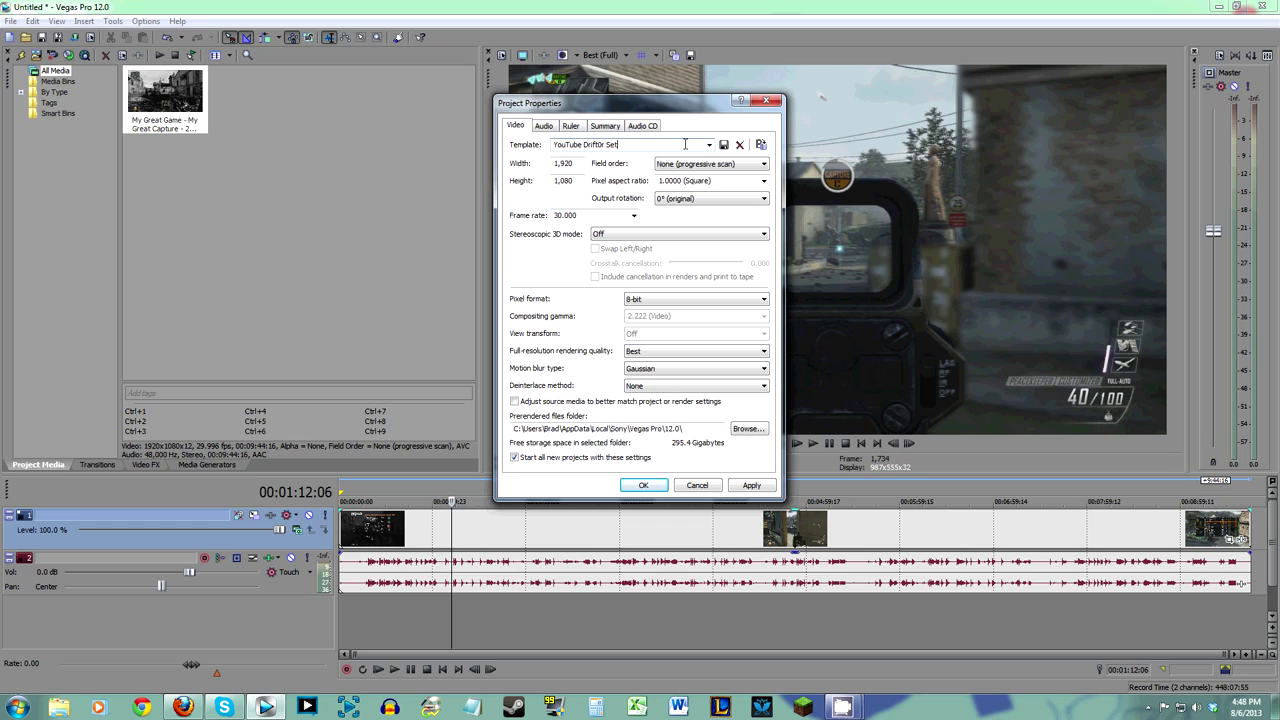
text(lolololol)
click(725, 145)
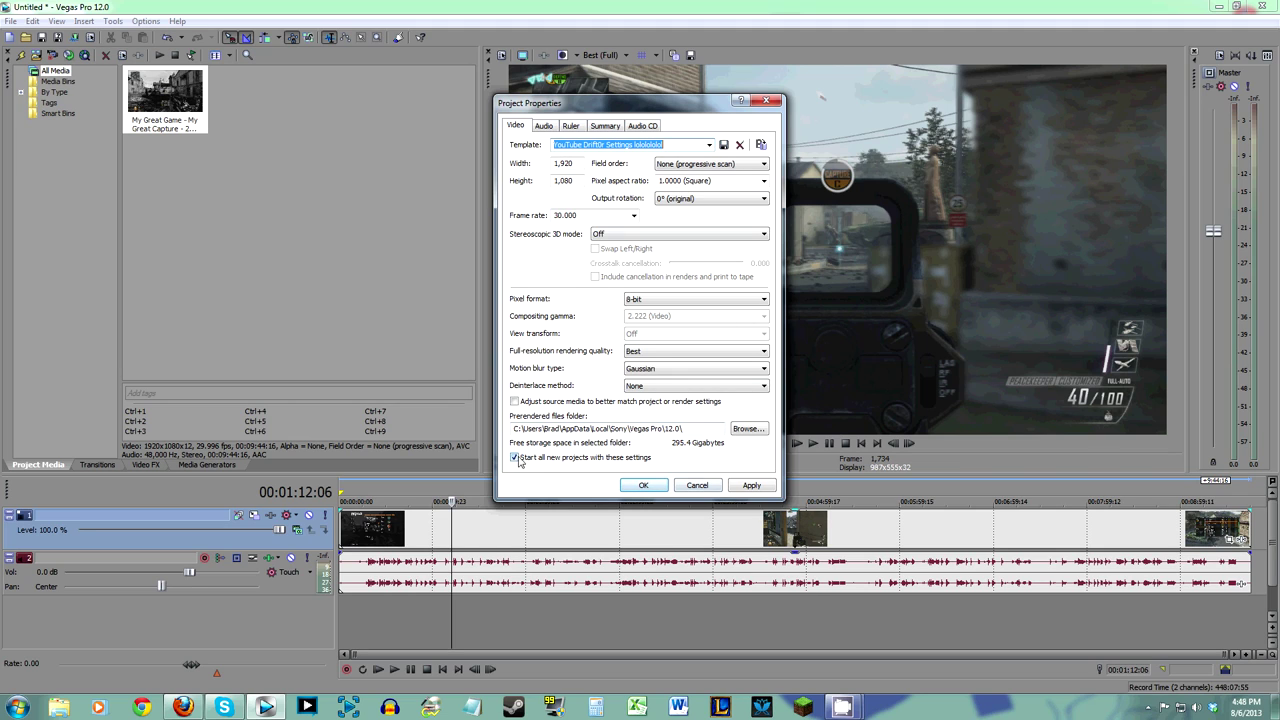
click(750, 486)
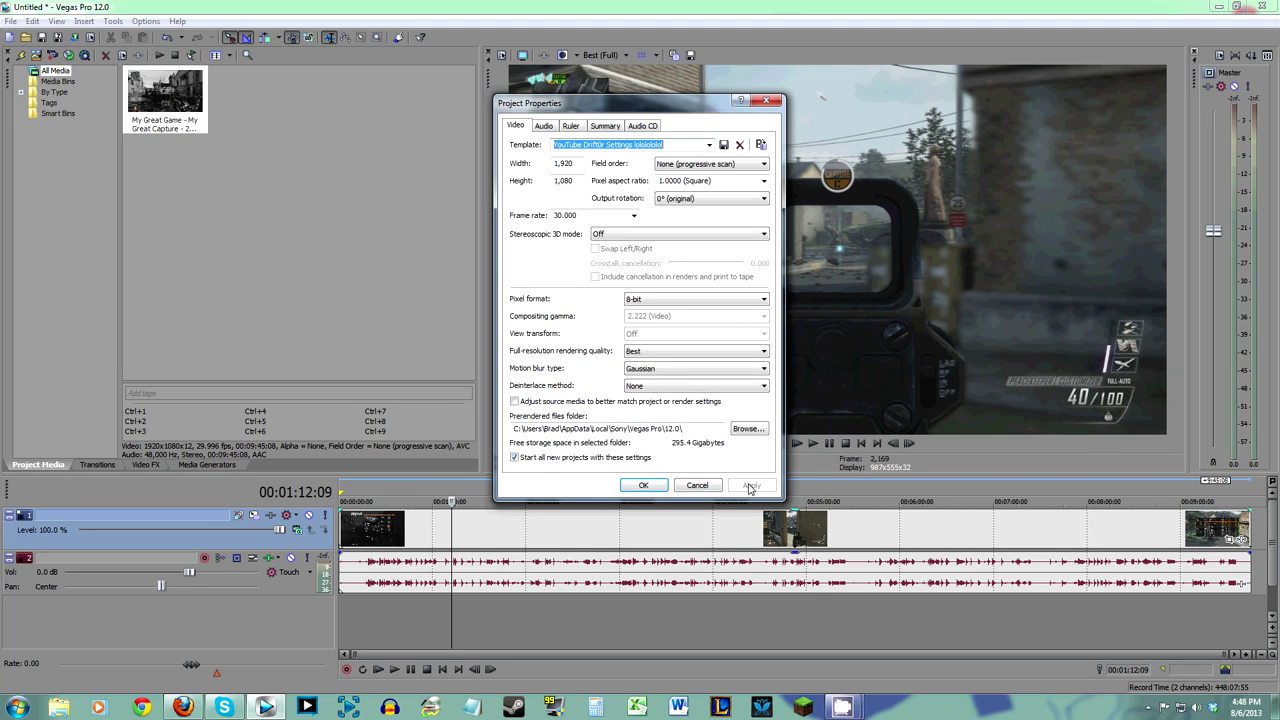
click(645, 486)
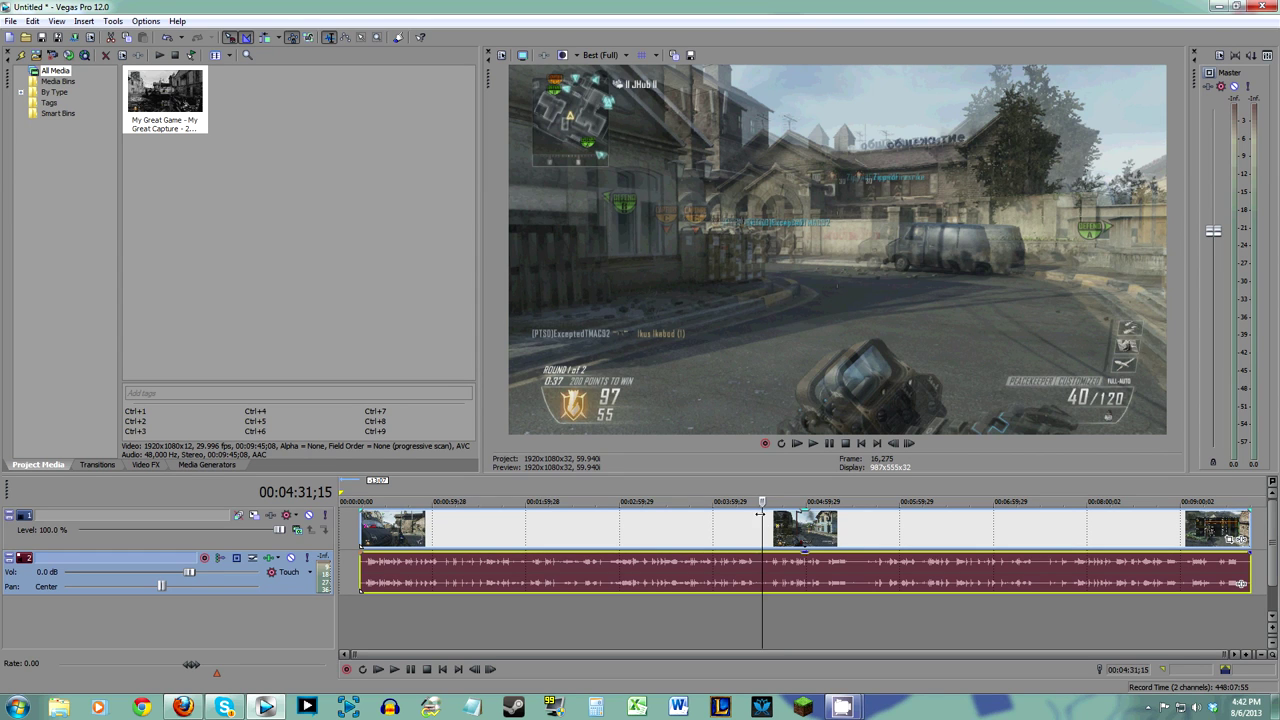
Step: Step back and forth through the gameplay footage frame by frame
key(Left)
key(Left)
key(Right)
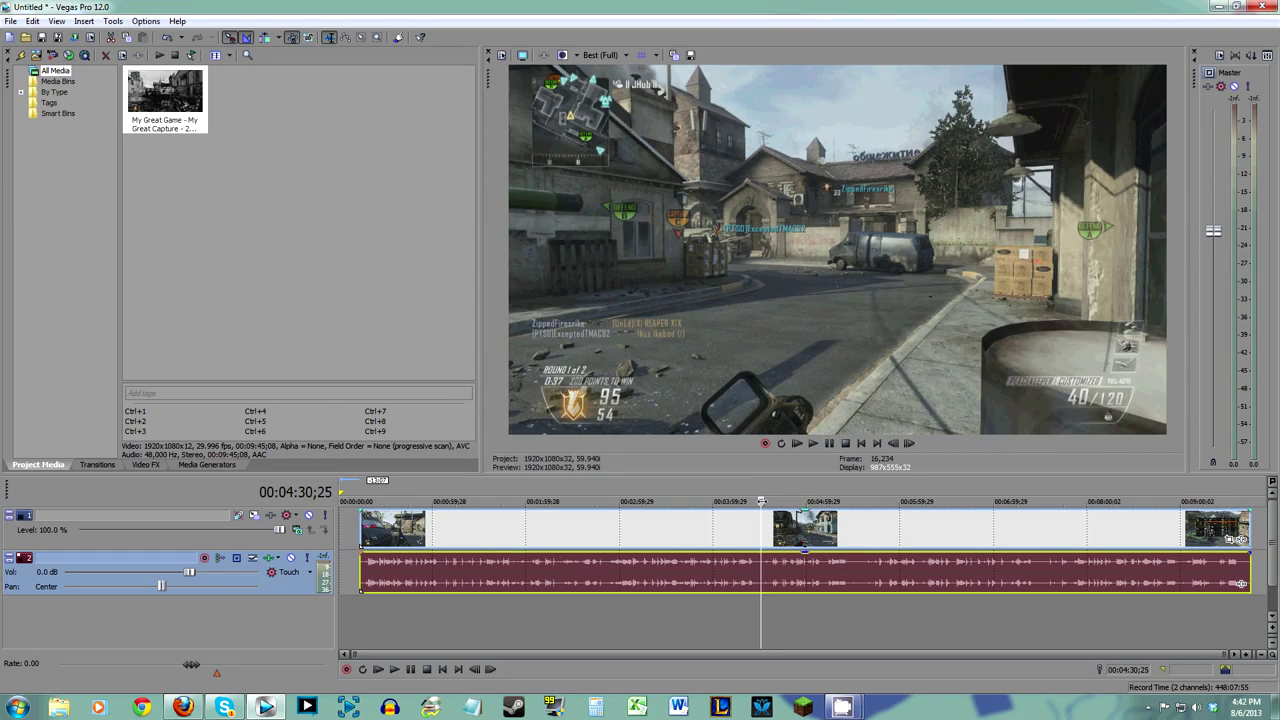
key(Left)
key(Right)
key(Right)
key(Left)
key(Left)
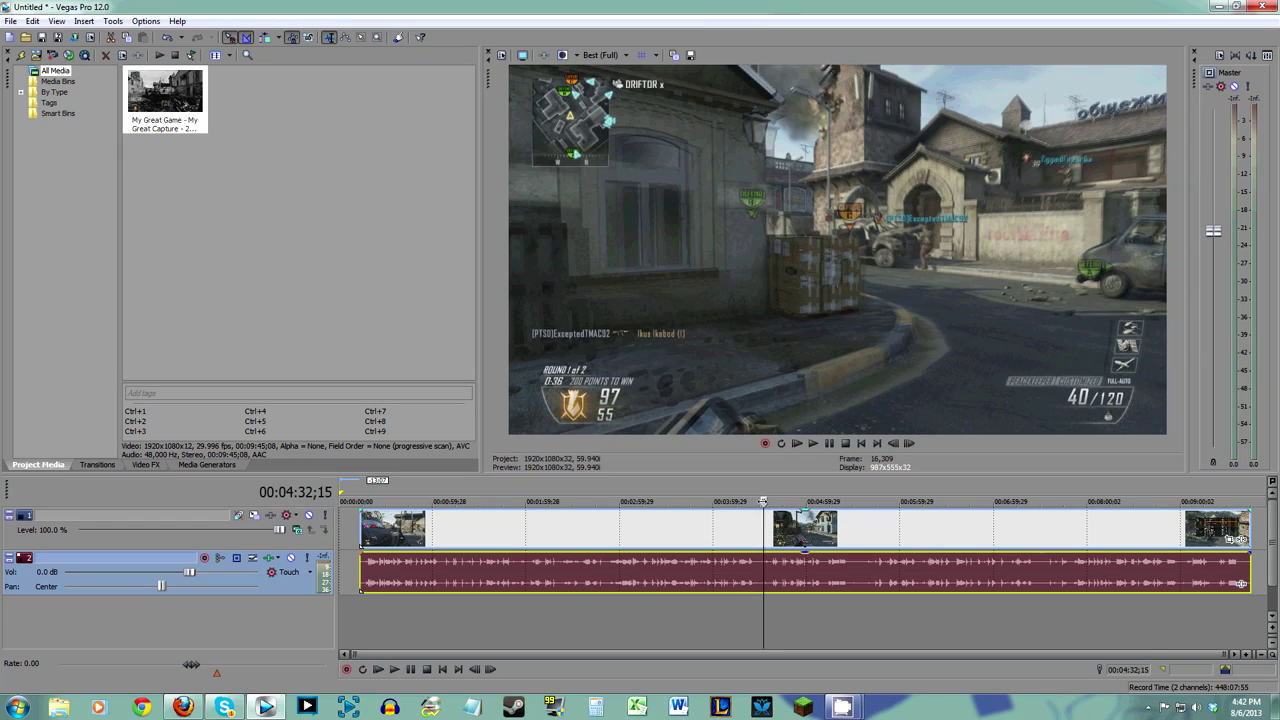
key(Right)
key(Left)
key(Left)
key(Right)
key(Left)
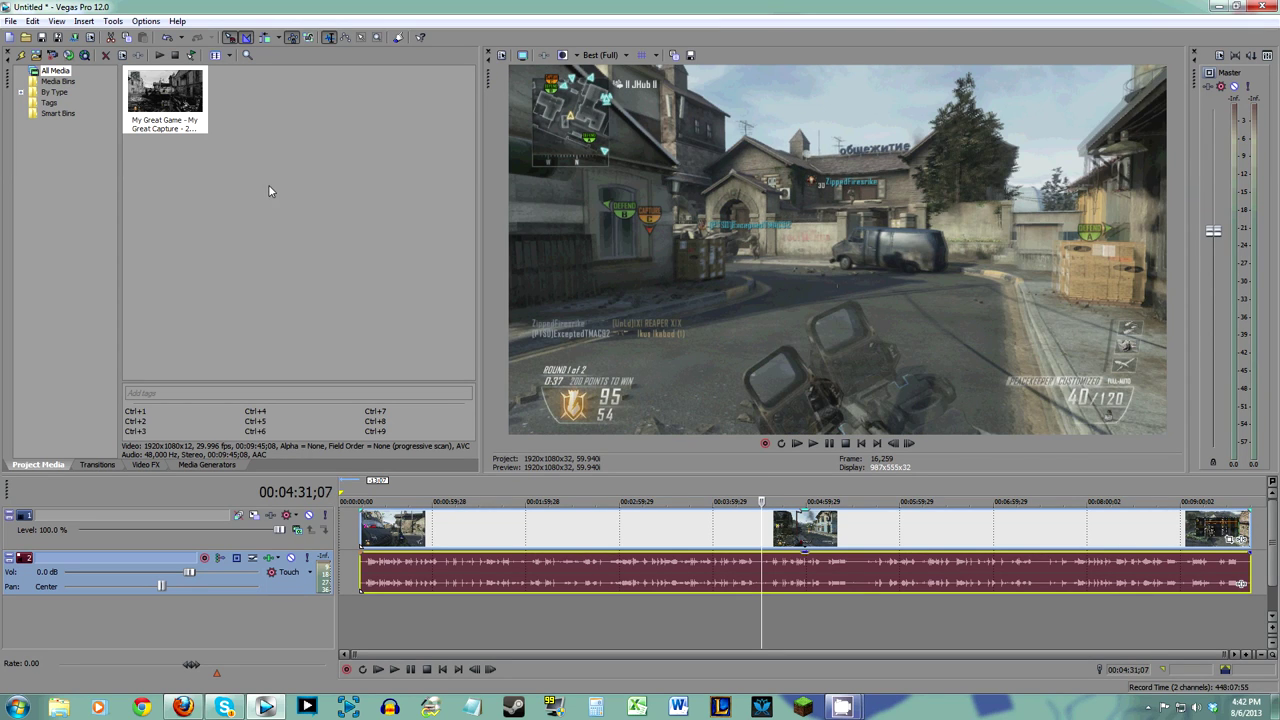
Step: Disable resample on the gameplay video event and play from the current position
right_click(740, 514)
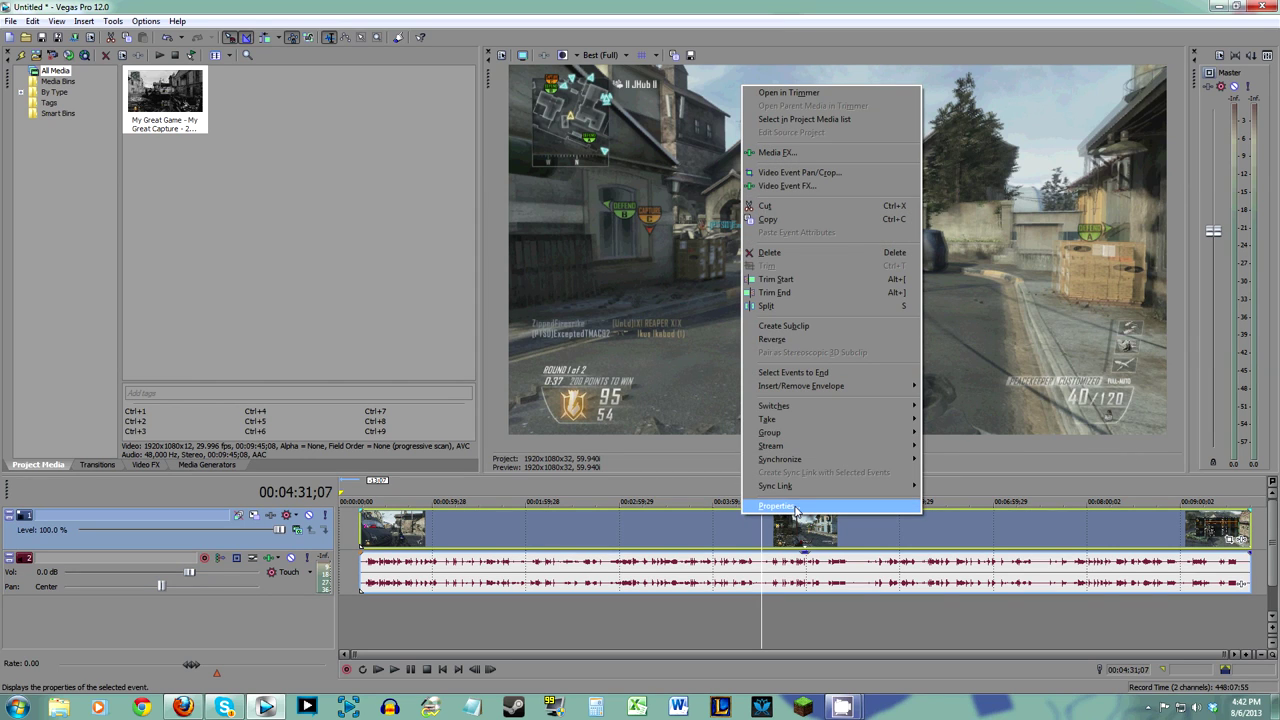
mouse_move(814, 416)
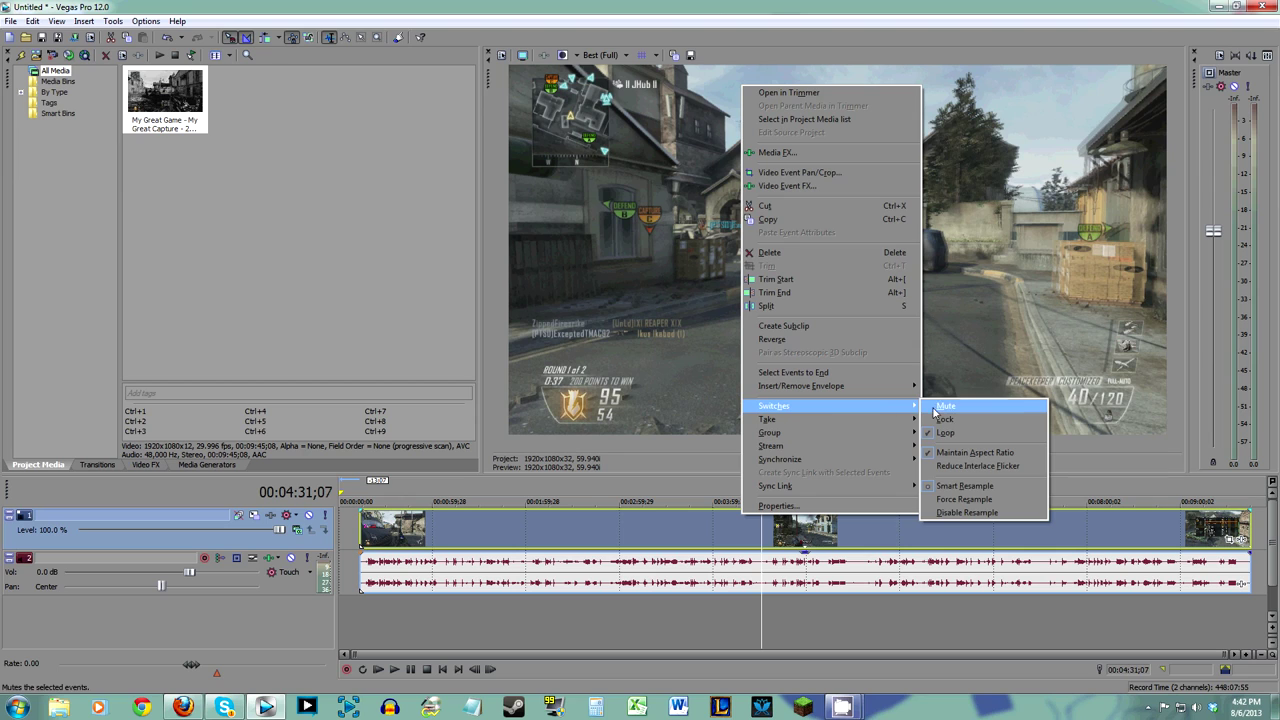
click(986, 513)
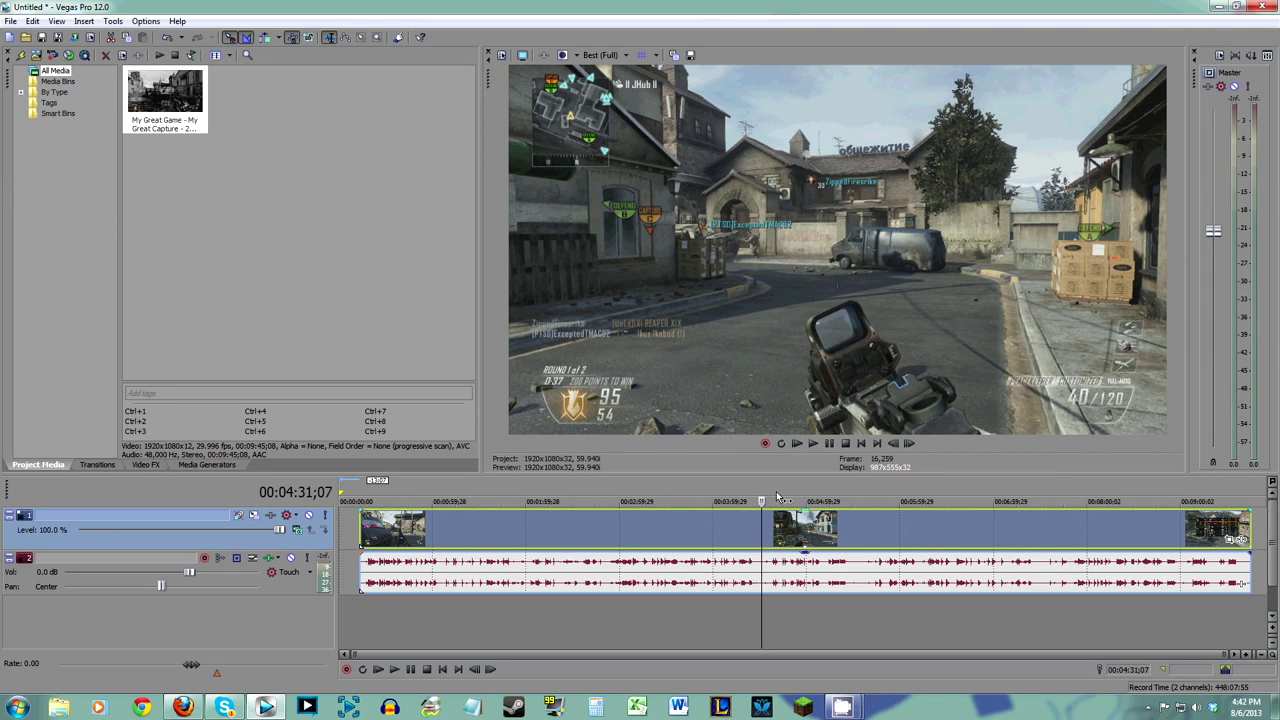
key(space)
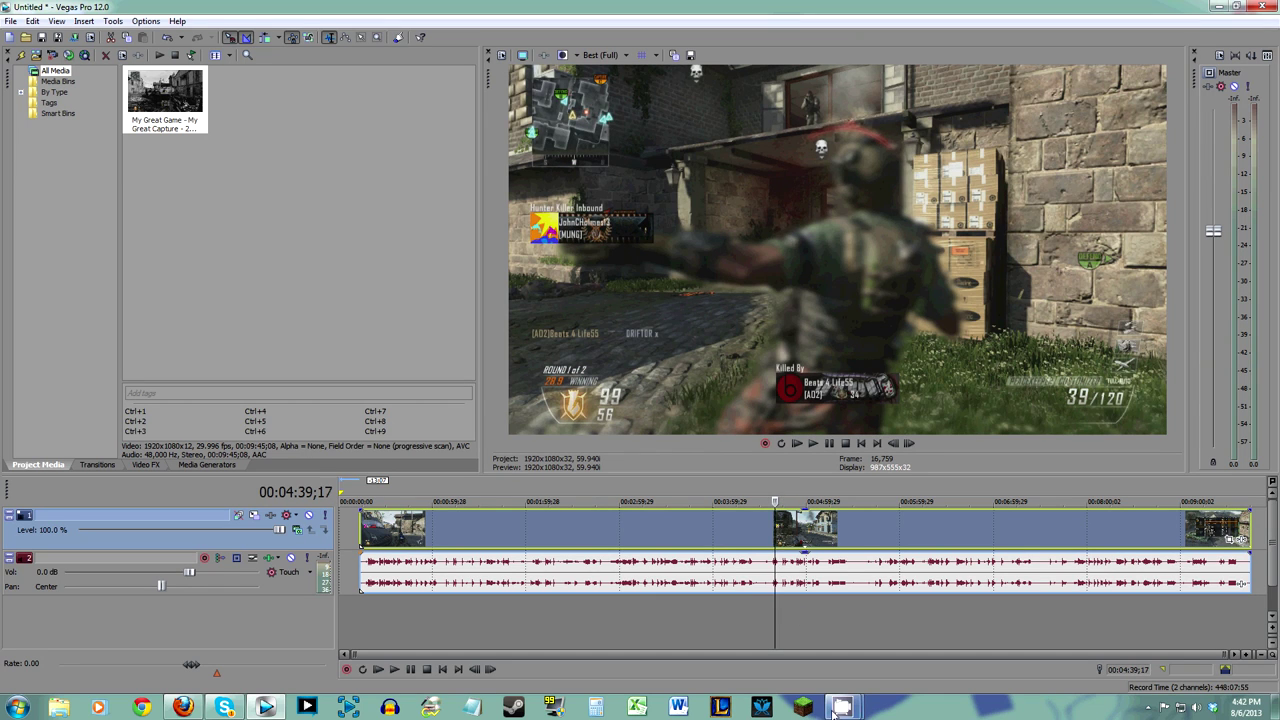
click(803, 652)
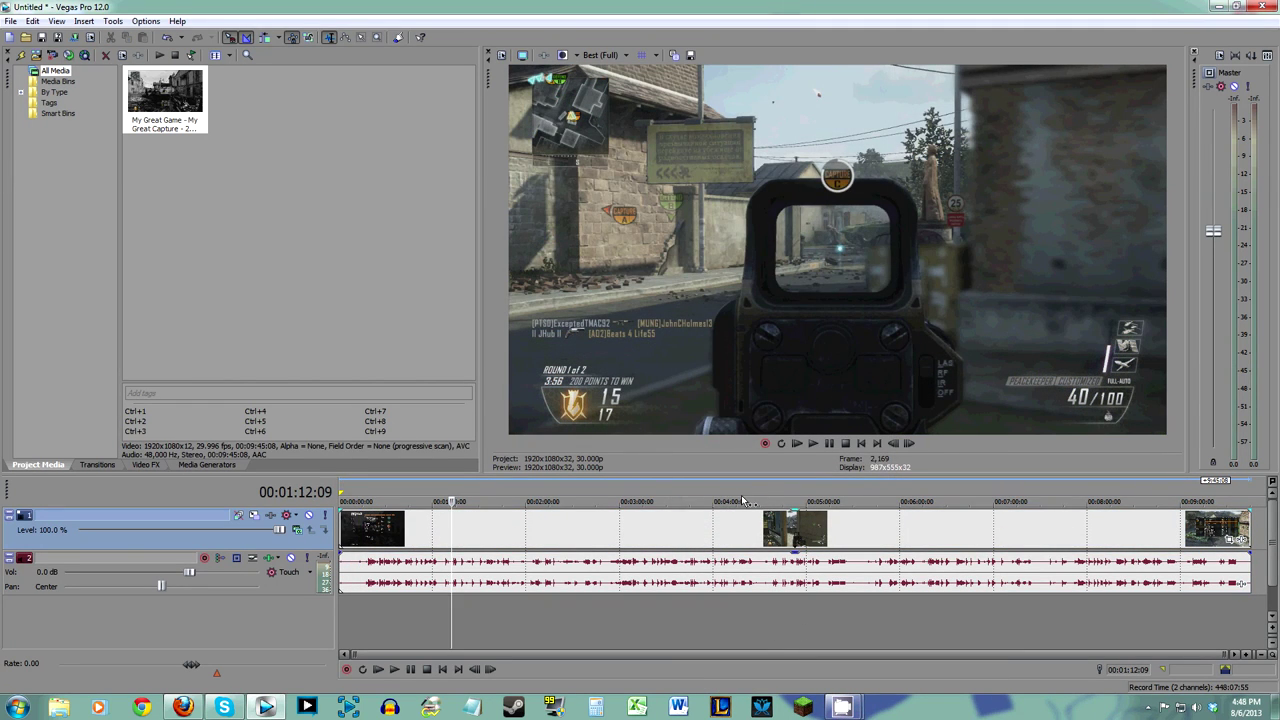
click(742, 500)
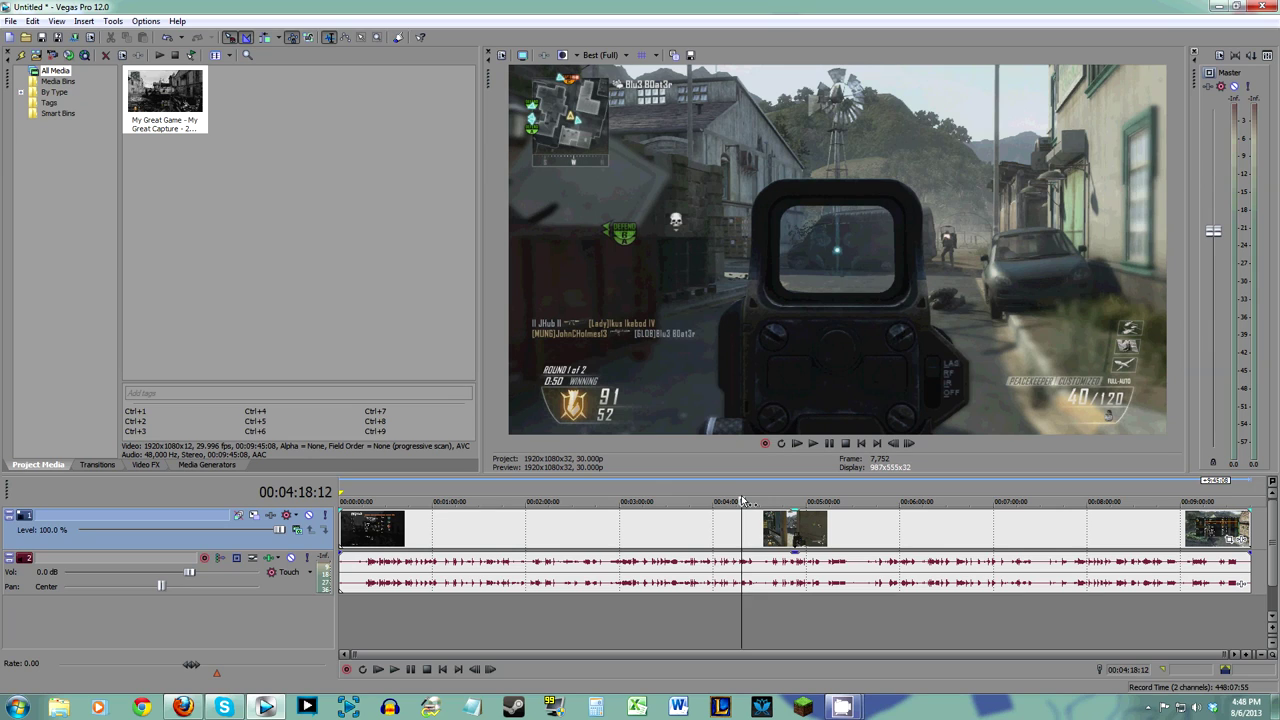
click(804, 488)
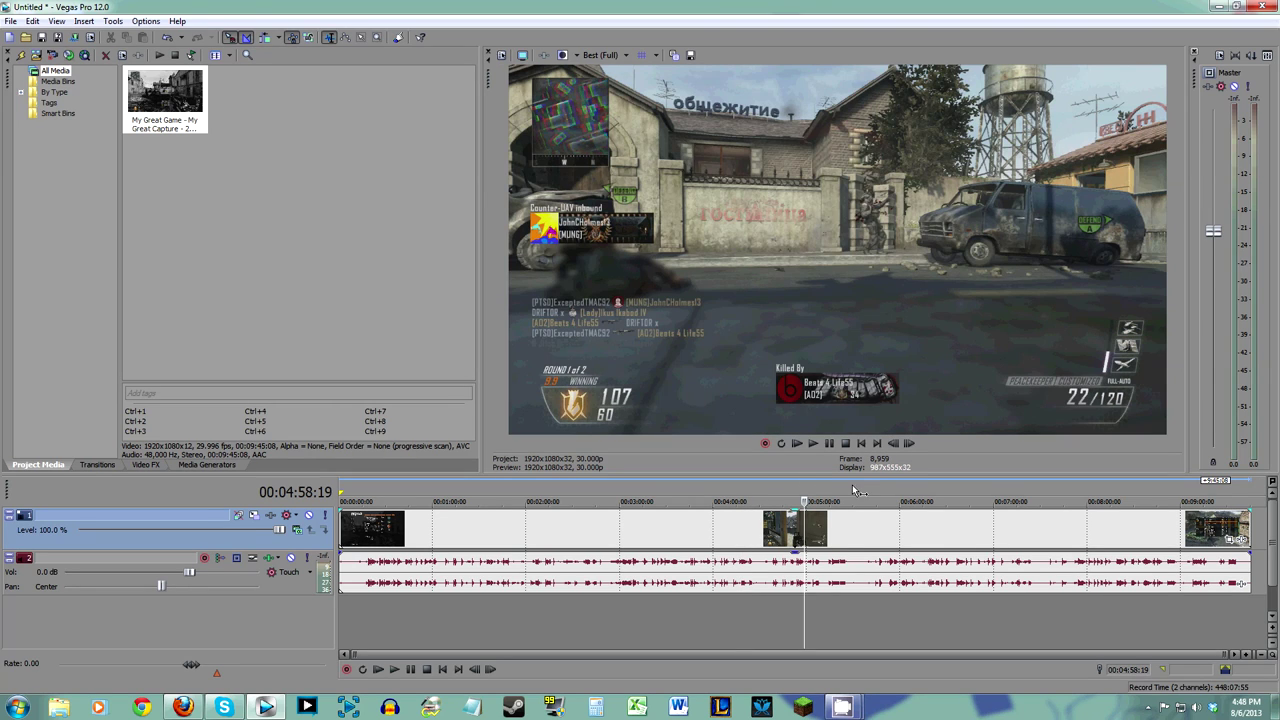
click(908, 500)
click(898, 497)
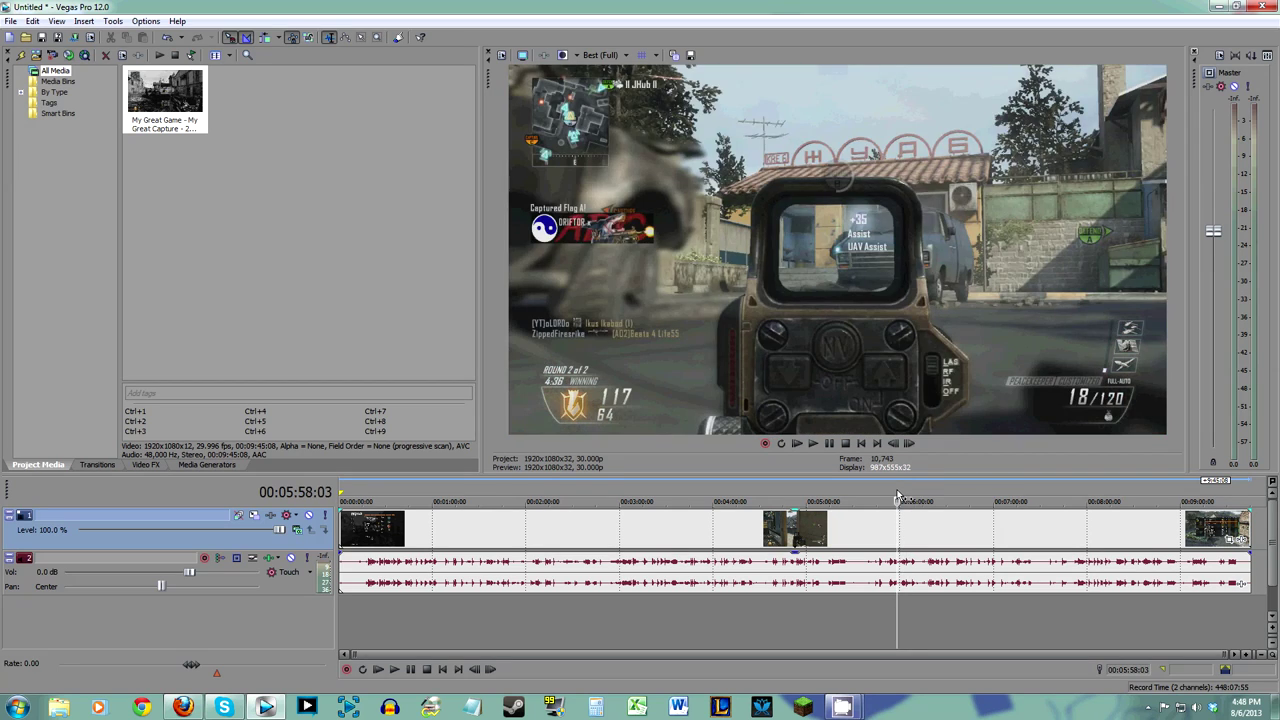
click(908, 497)
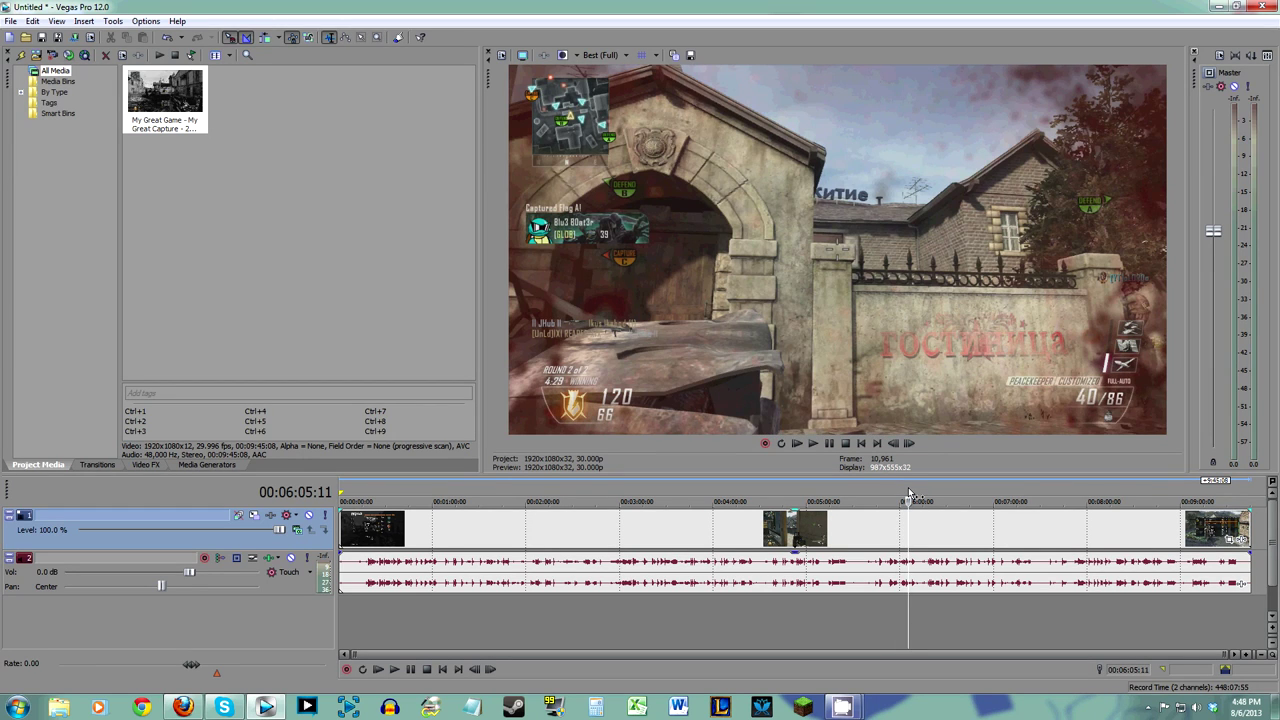
click(558, 490)
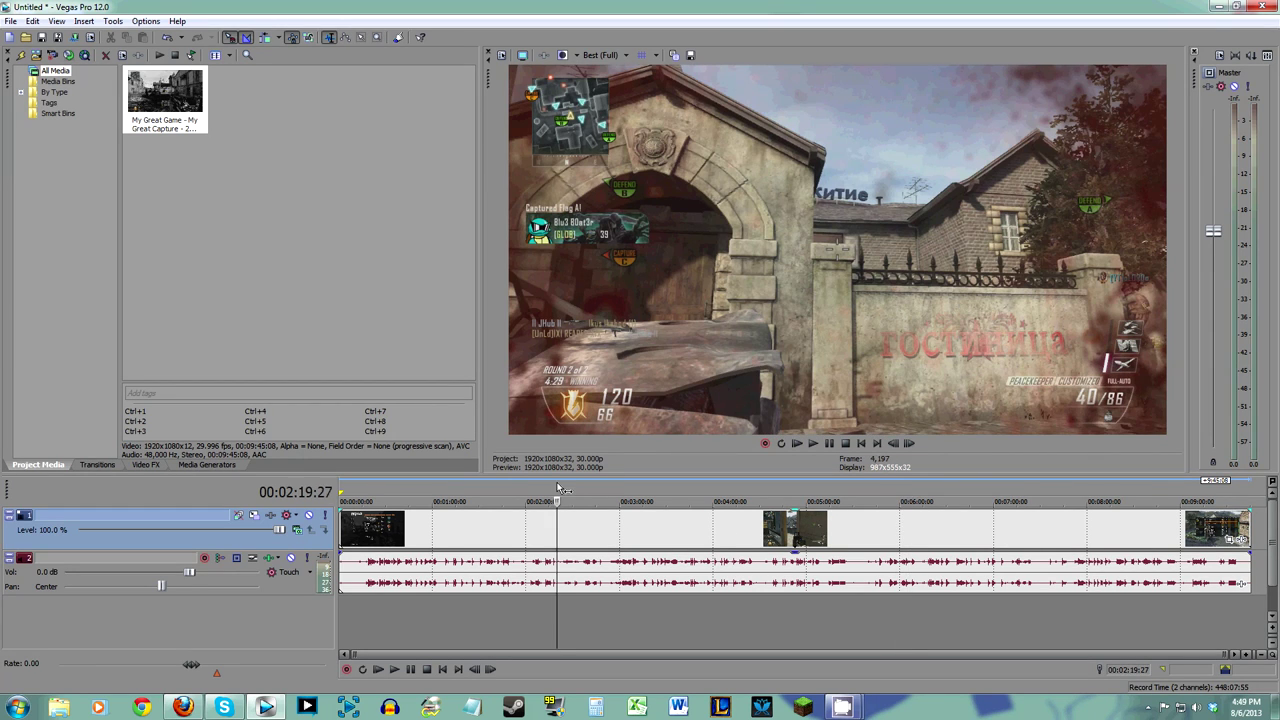
drag(558, 490, 560, 492)
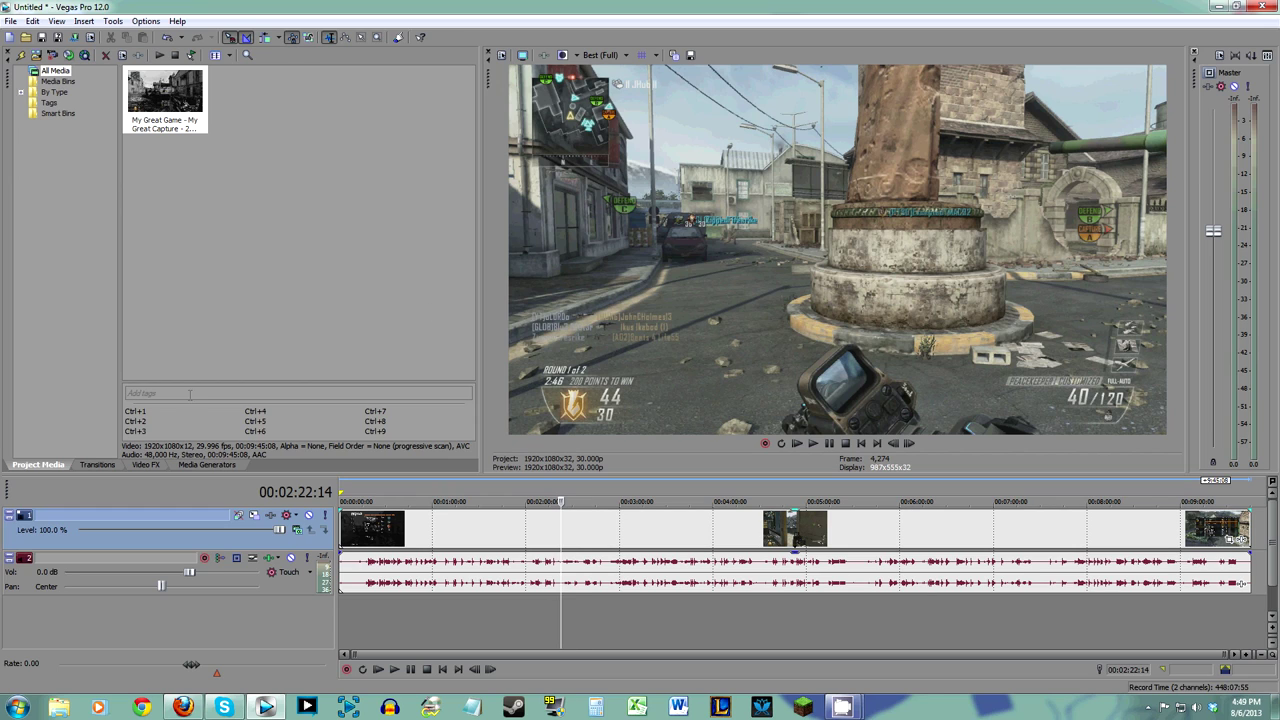
Step: Drop the Color Corrector (Secondary) 'MW3 CC Elgato' preset on the clip, adjusting saturation to 1.469
click(145, 465)
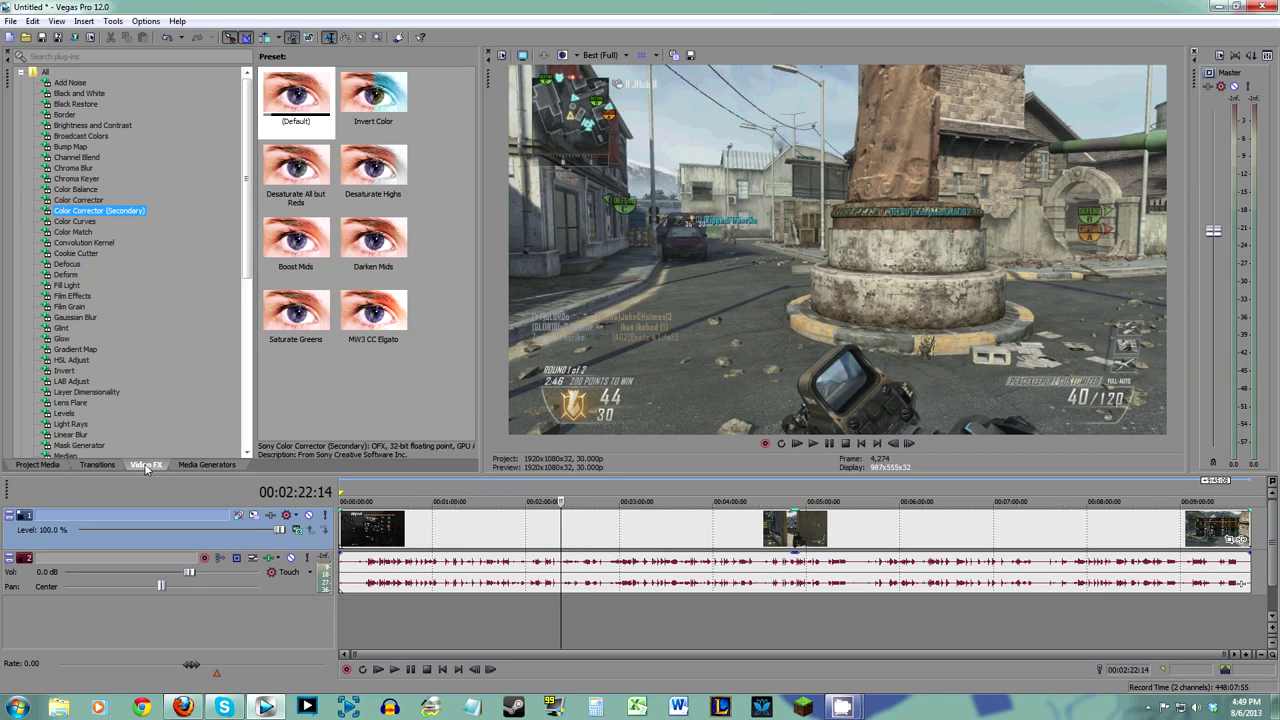
click(345, 386)
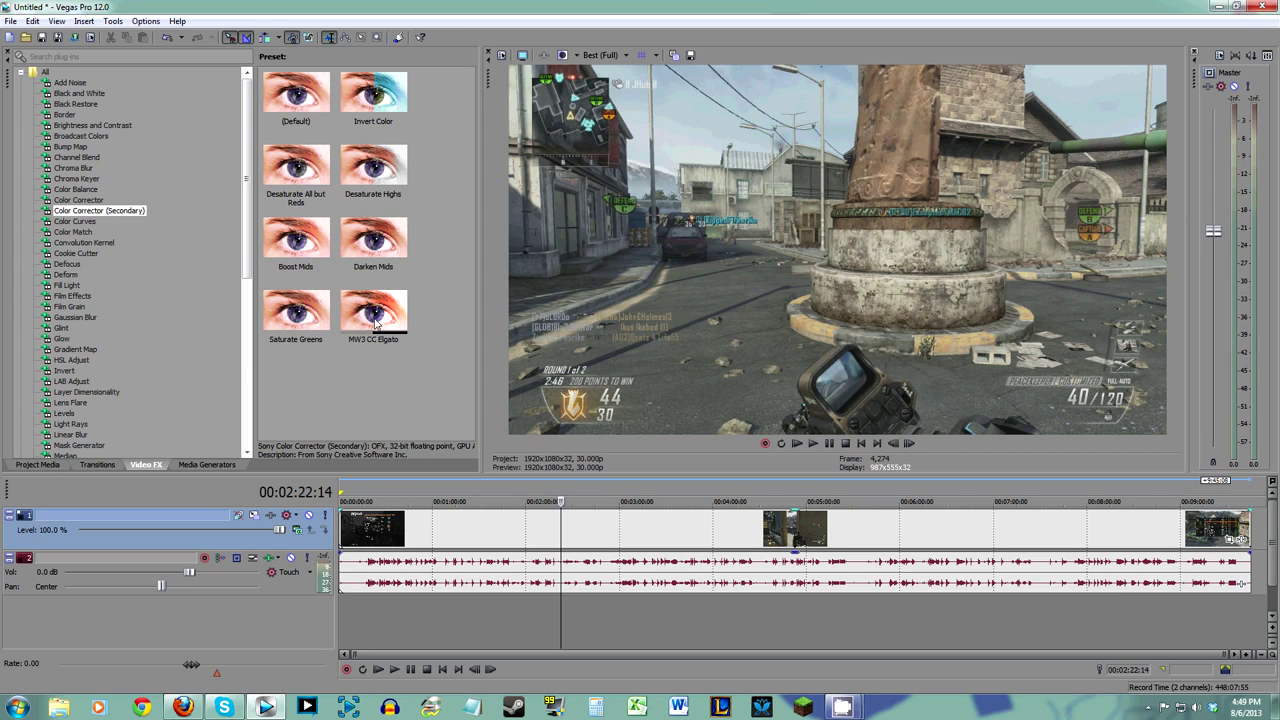
drag(376, 318, 575, 533)
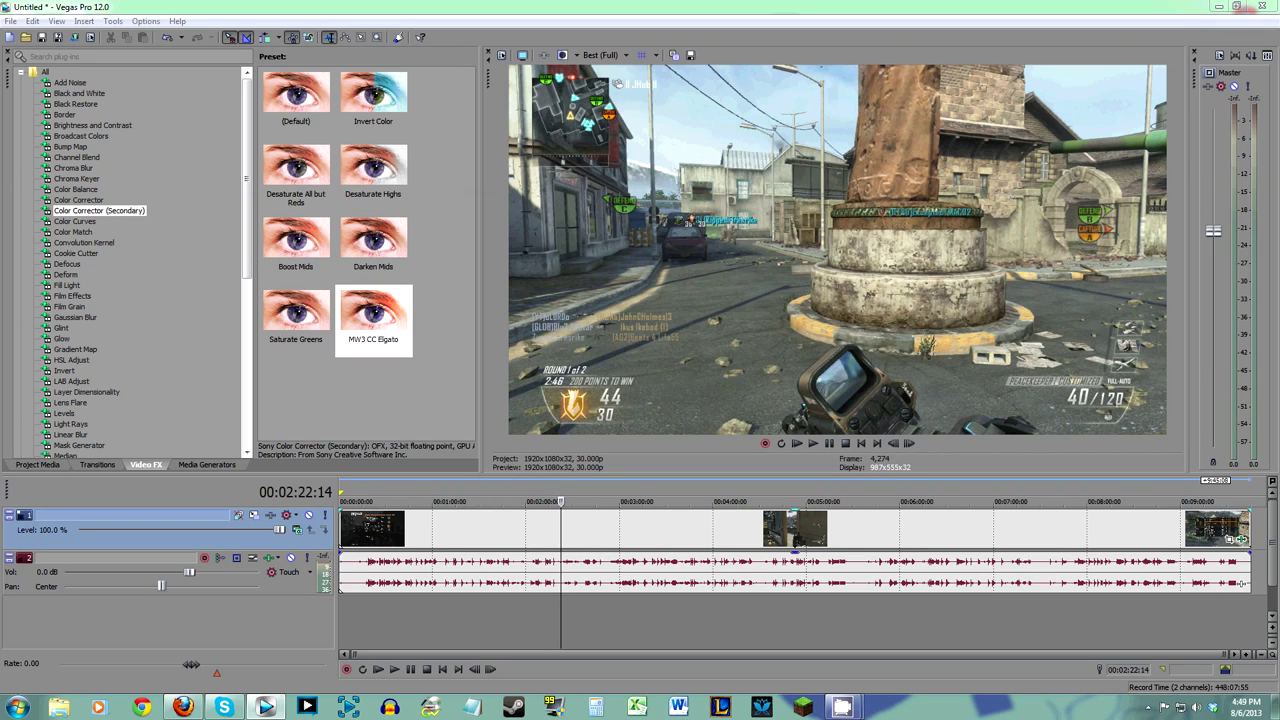
drag(1275, 155, 368, 116)
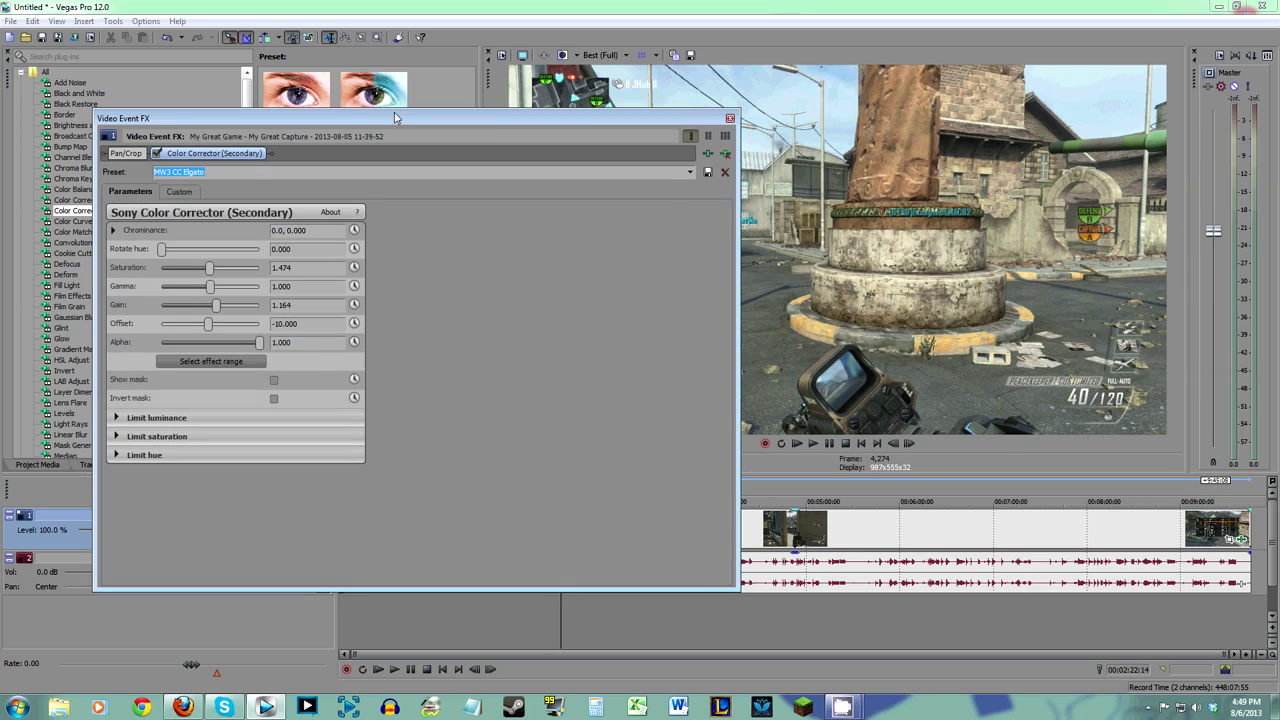
drag(737, 589, 384, 490)
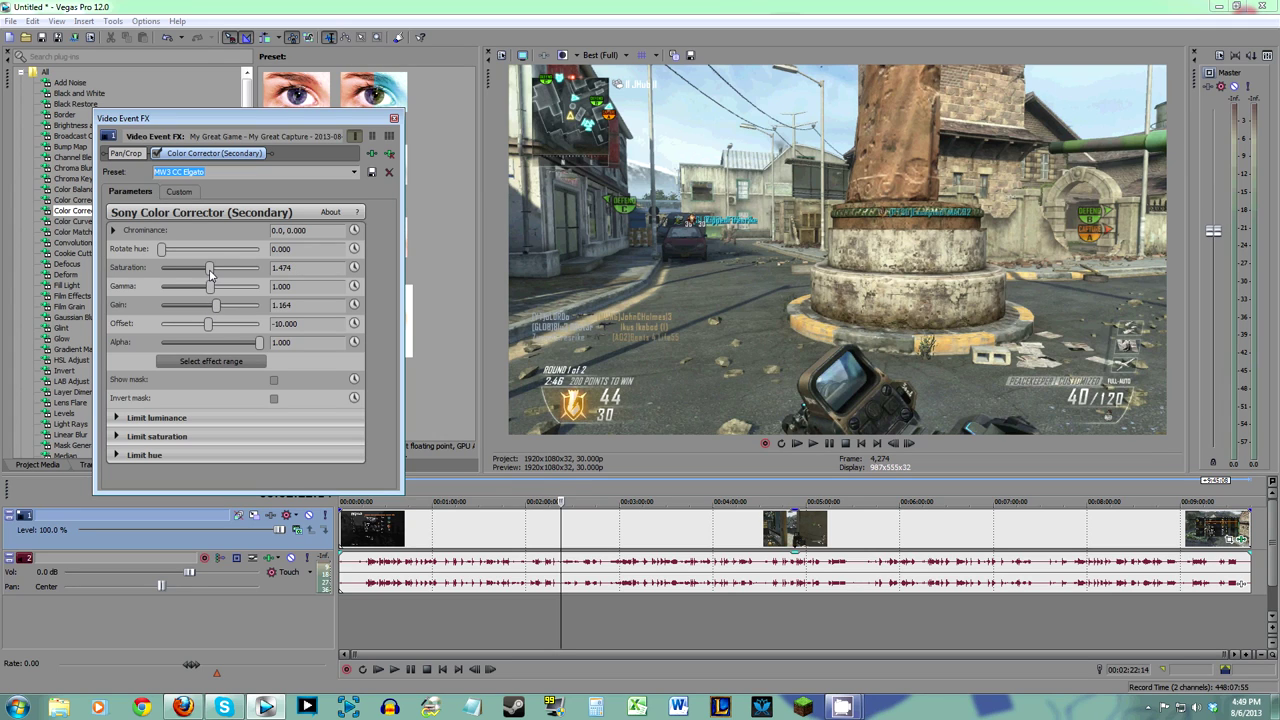
mouse_move(210, 271)
mouse_down()
mouse_move(171, 281)
mouse_move(283, 283)
mouse_move(178, 280)
mouse_move(212, 281)
mouse_up()
click(394, 119)
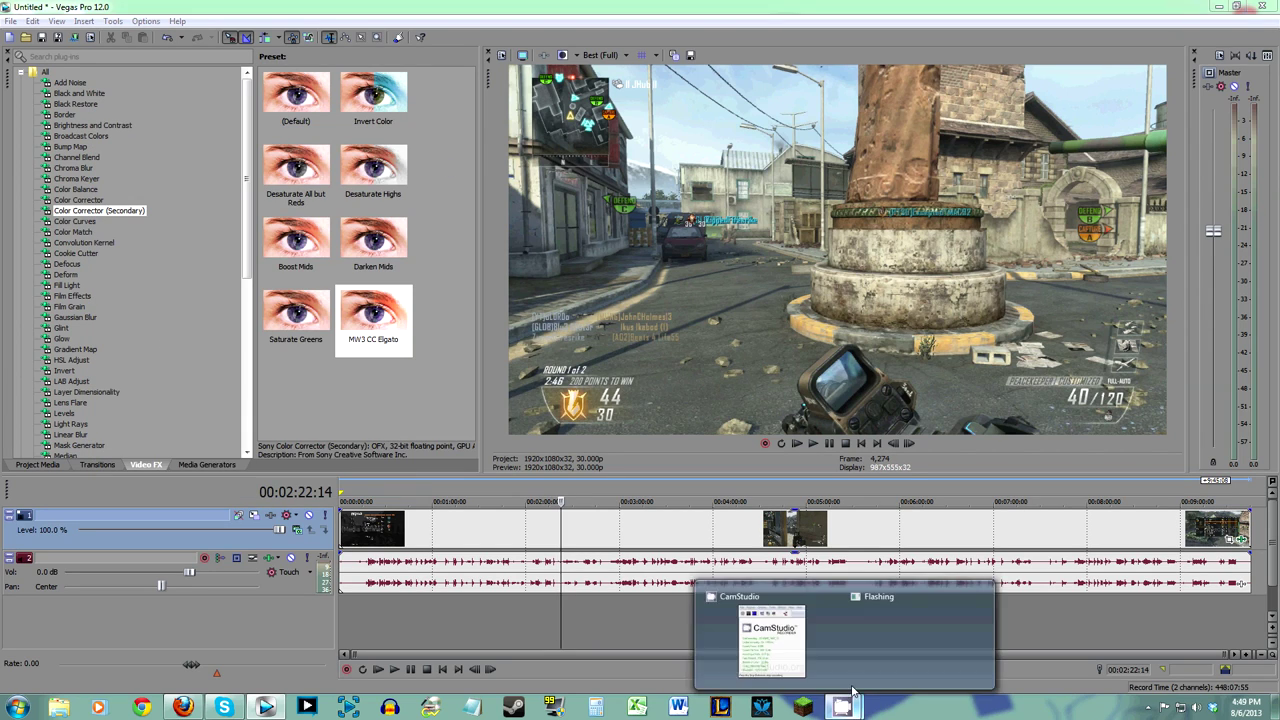
Step: Set a loop region spanning the entire project on the timeline ruler
click(771, 640)
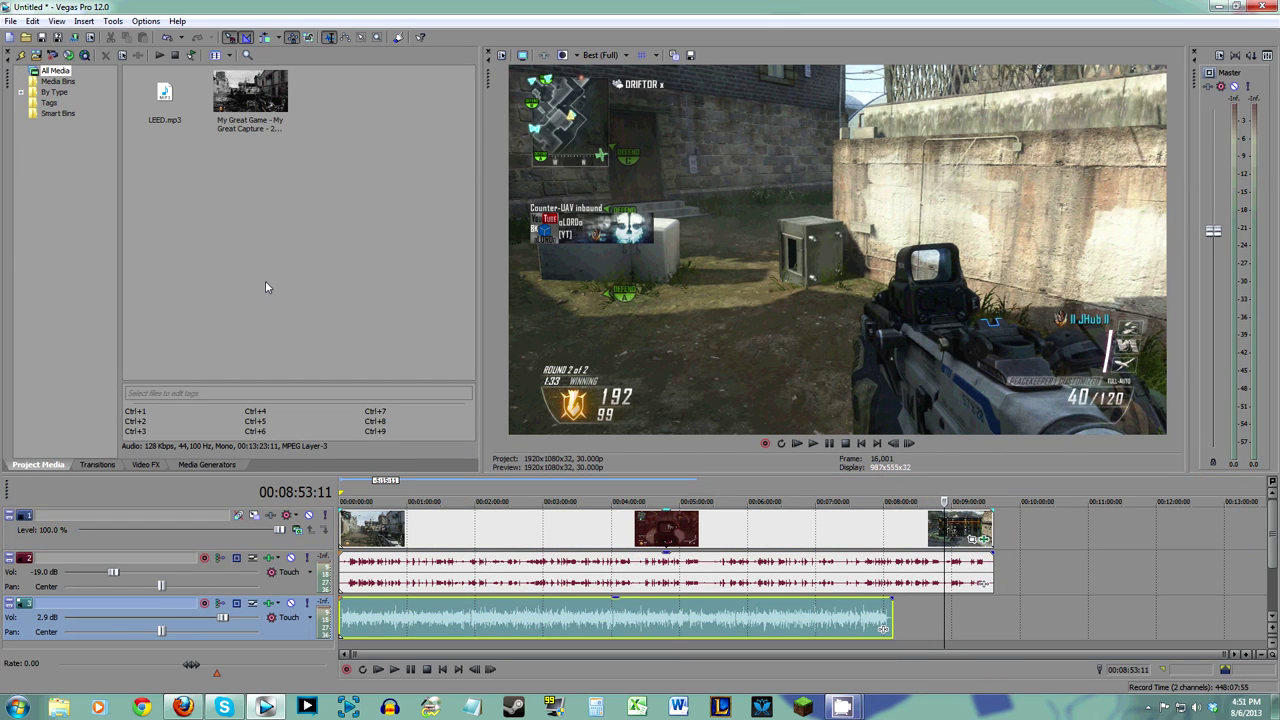
click(11, 21)
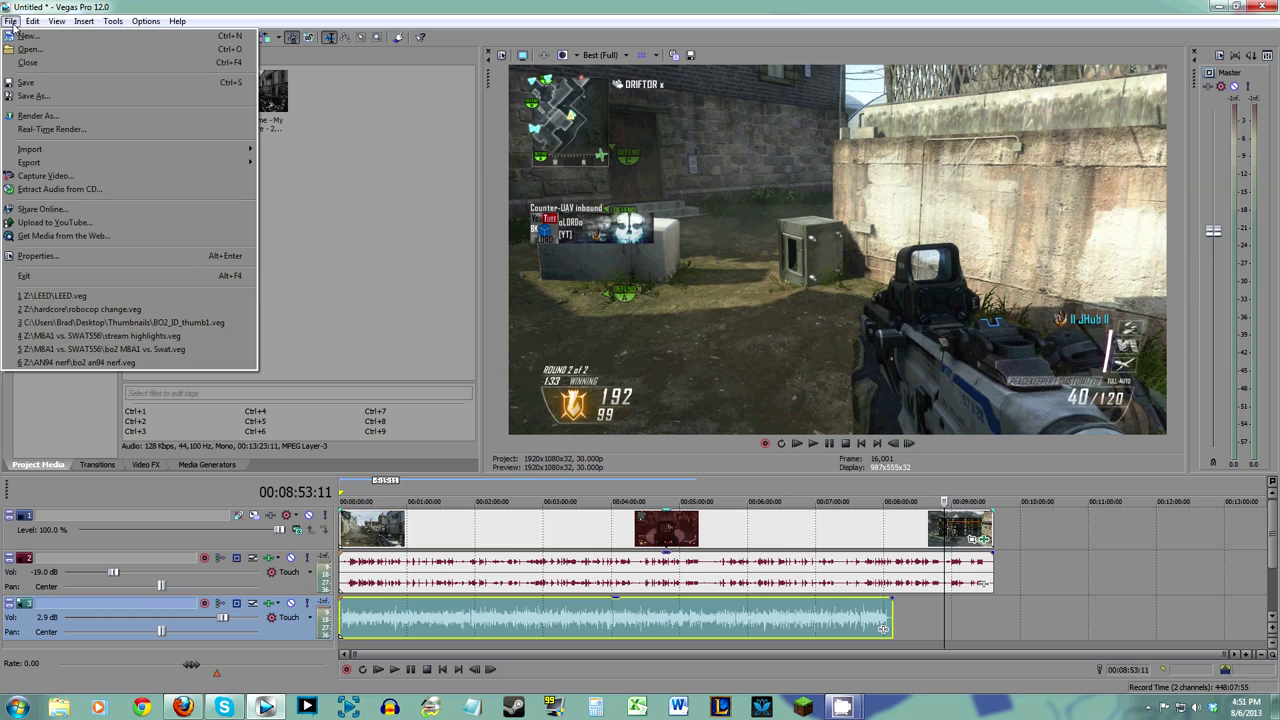
click(432, 254)
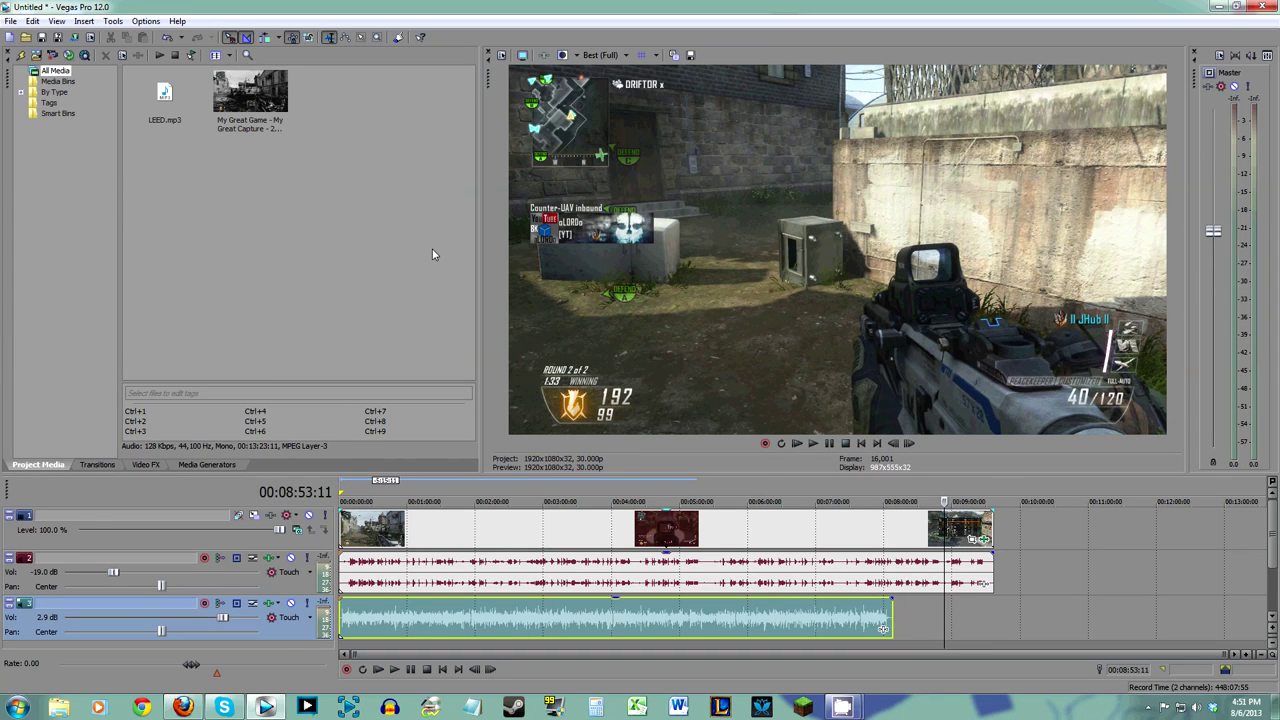
drag(995, 490, 342, 485)
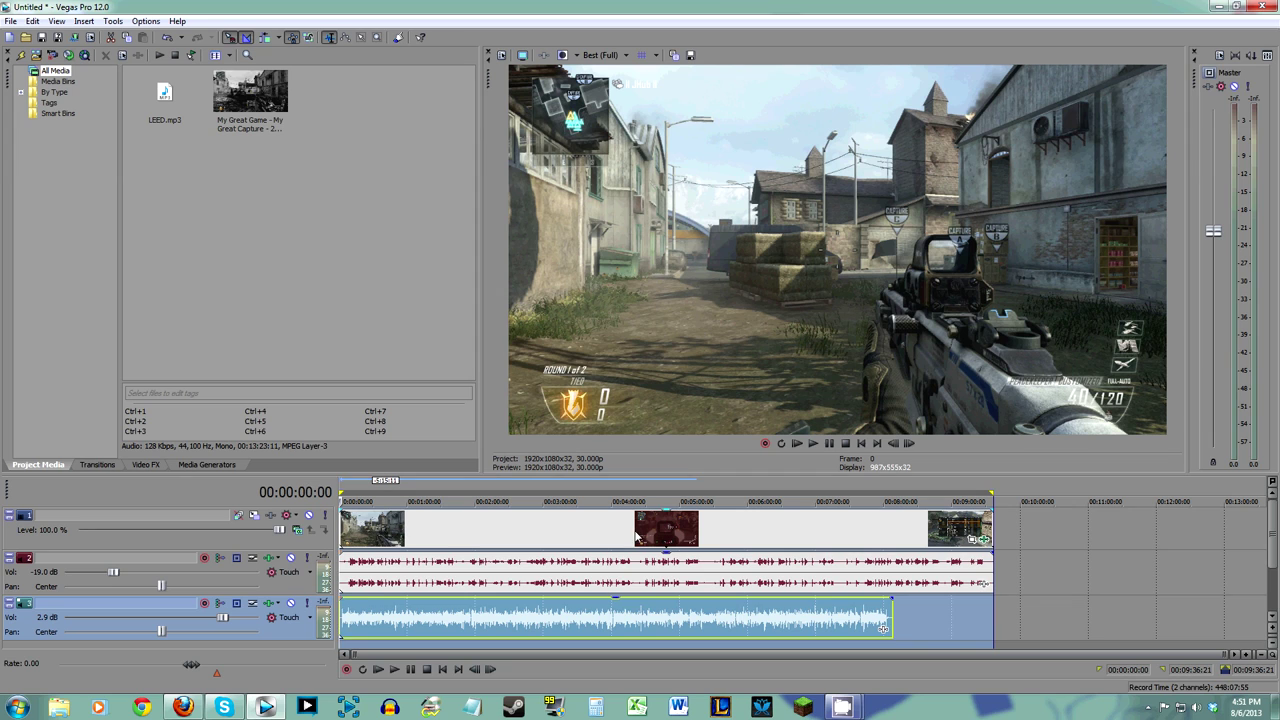
Step: Bring up Render As custom settings for the 28-10Mbit 1080p MP4 template
click(10, 21)
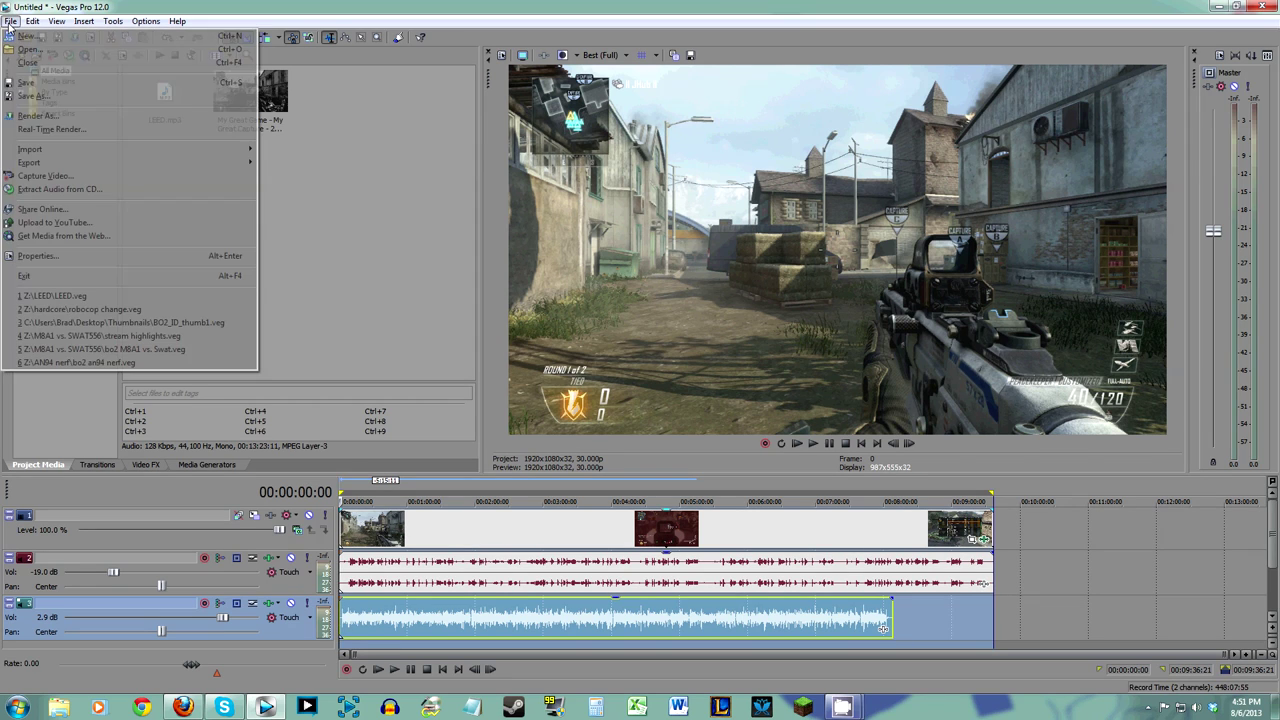
click(38, 115)
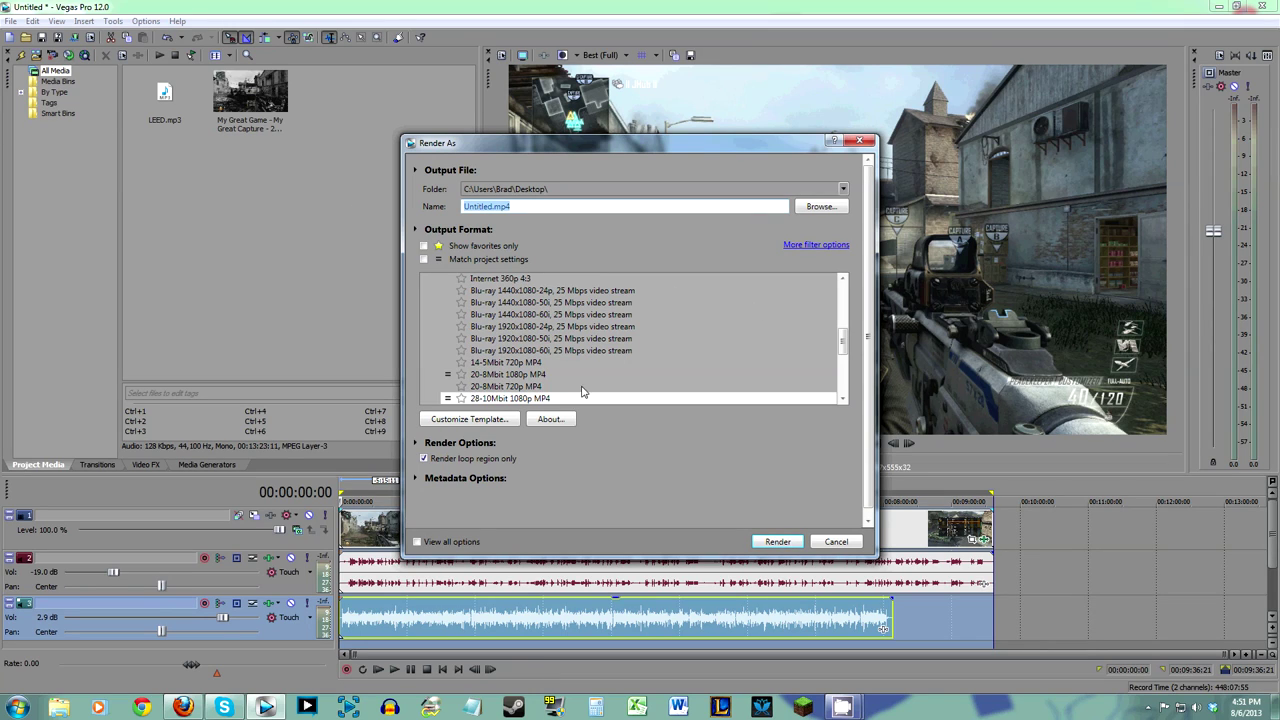
click(486, 420)
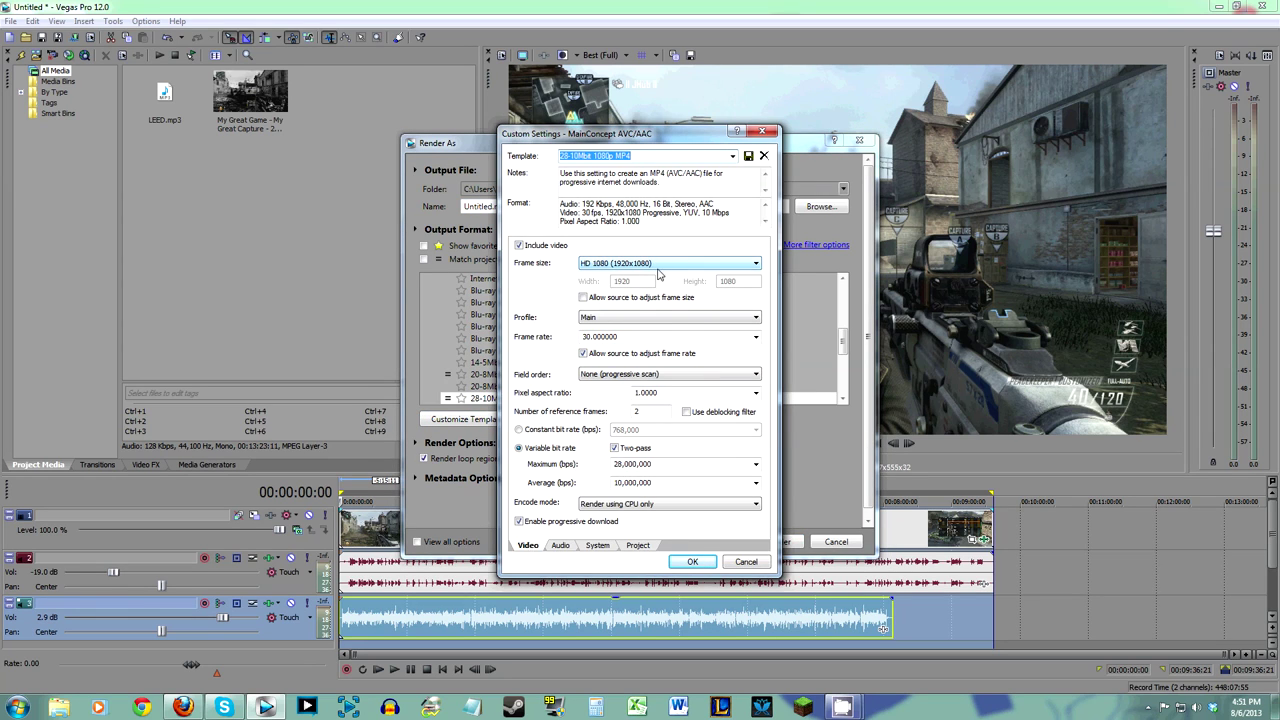
Step: Keep the template's Main encoding profile and CPU-only encoding
click(668, 318)
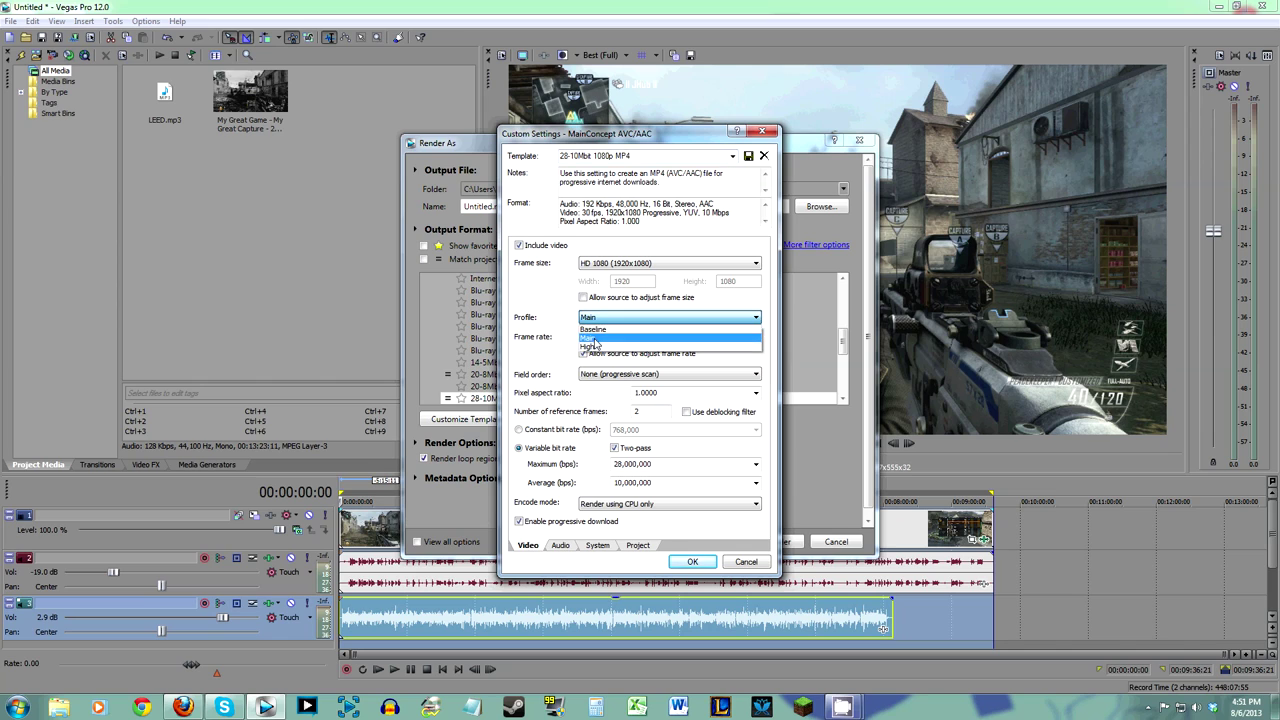
click(595, 330)
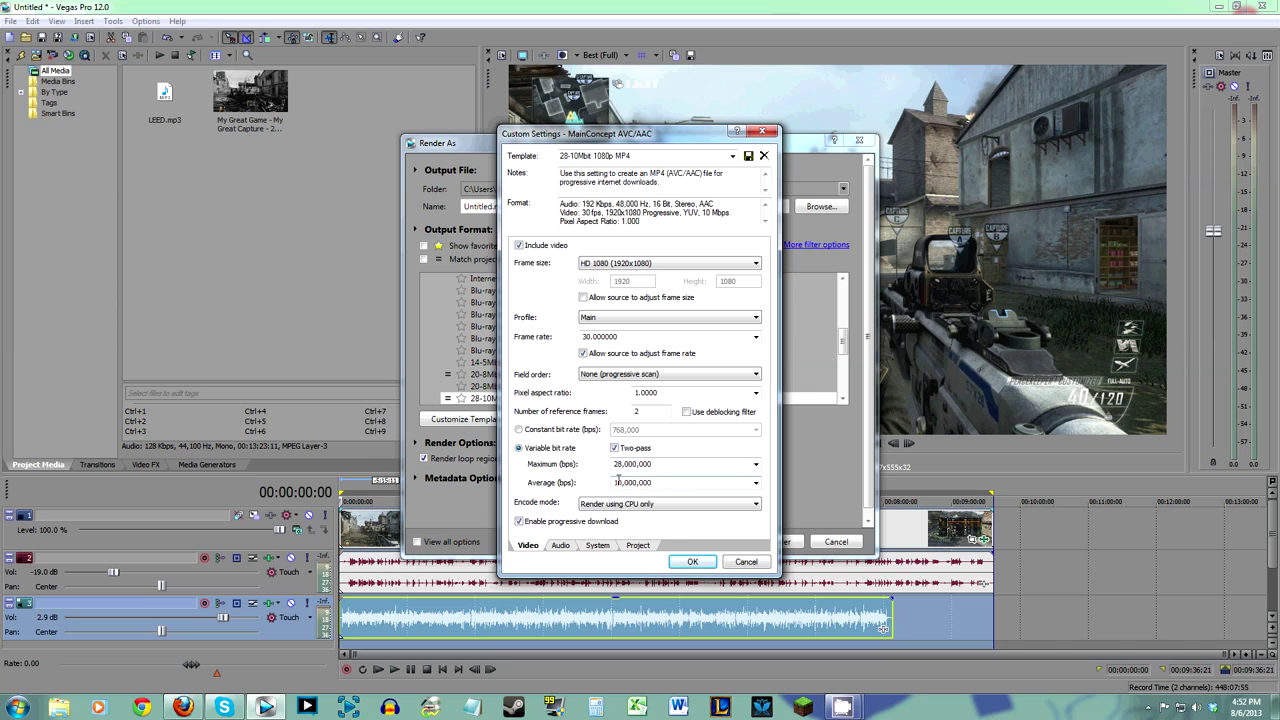
click(655, 504)
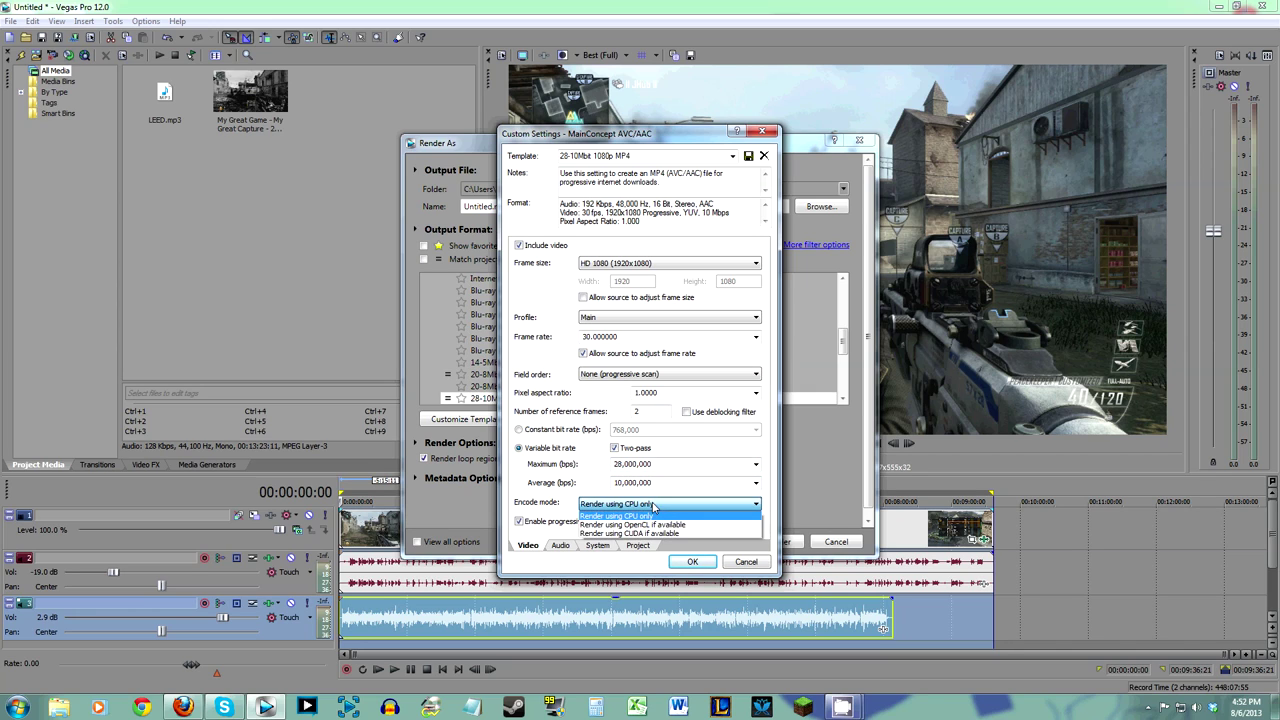
click(663, 516)
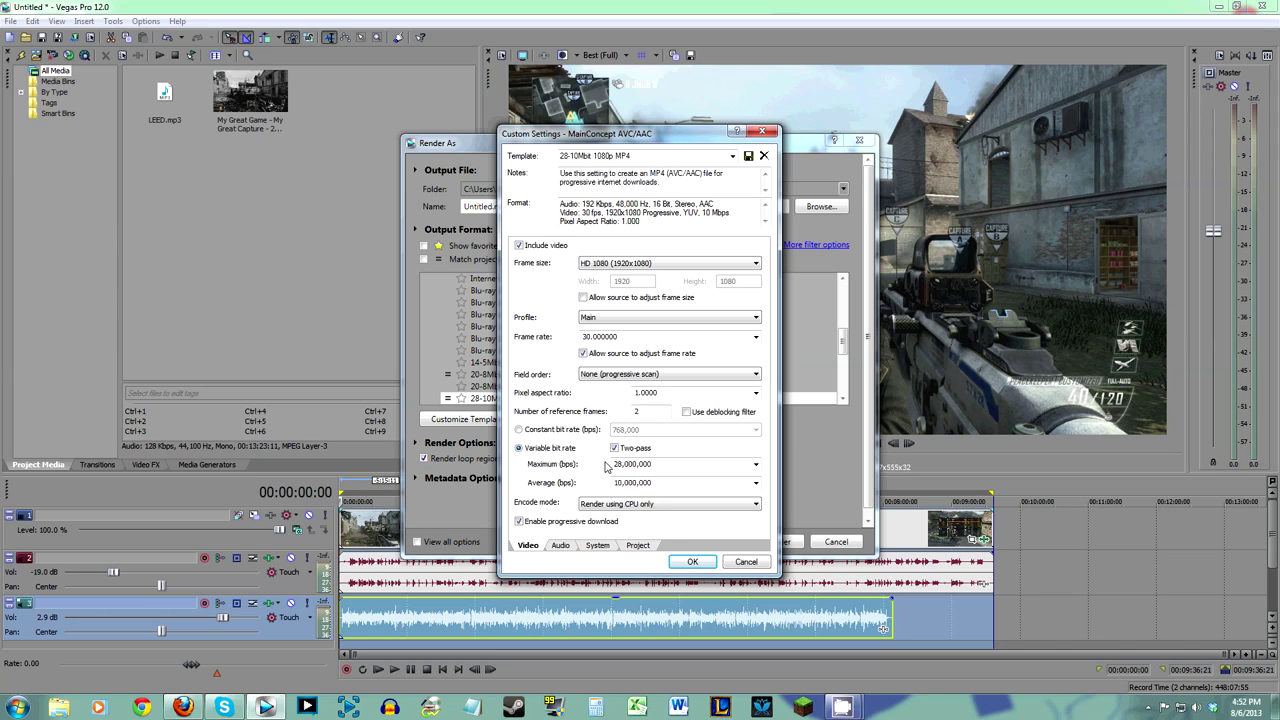
Step: Review the Audio, System and Project render settings, then accept the template unchanged
click(570, 546)
click(603, 546)
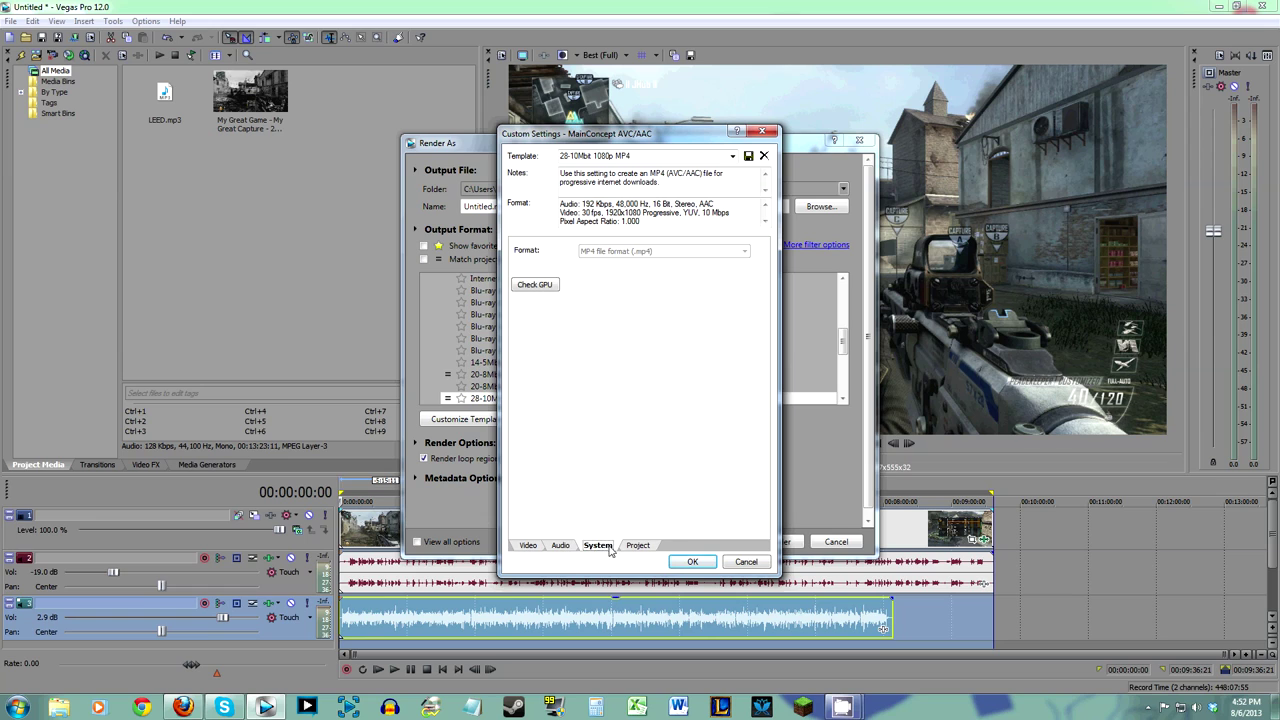
click(632, 547)
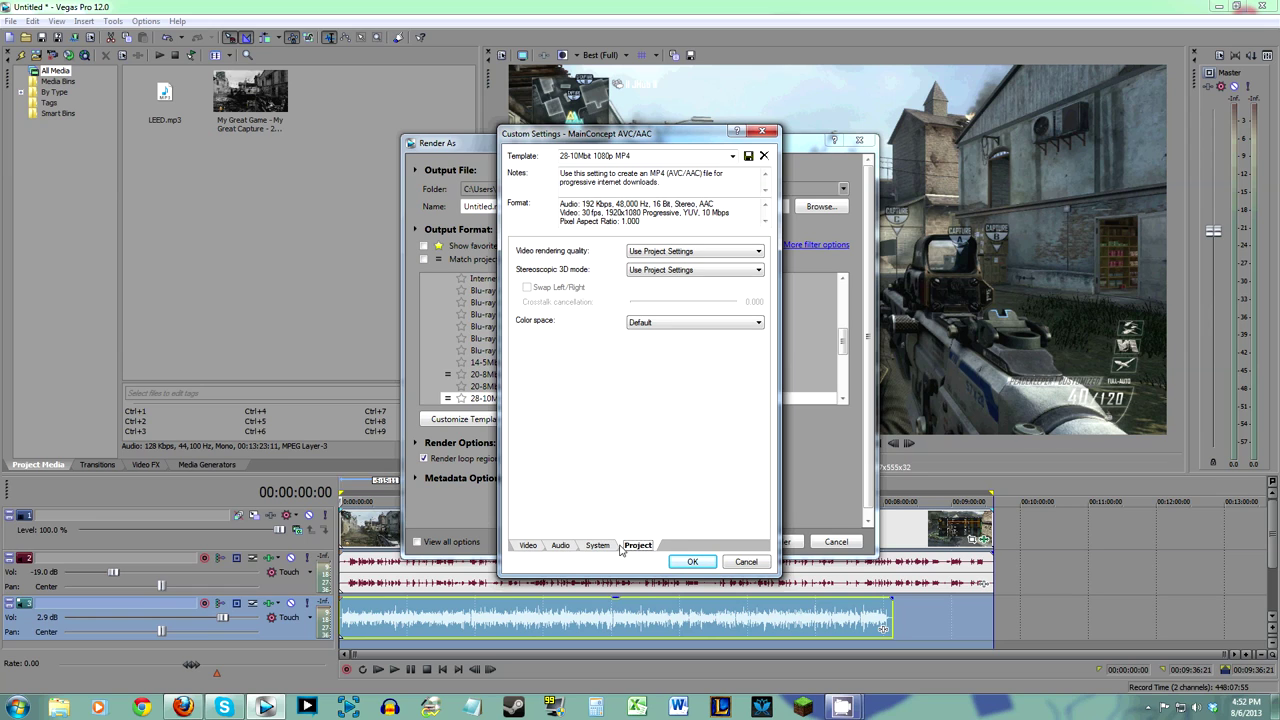
click(528, 545)
click(692, 561)
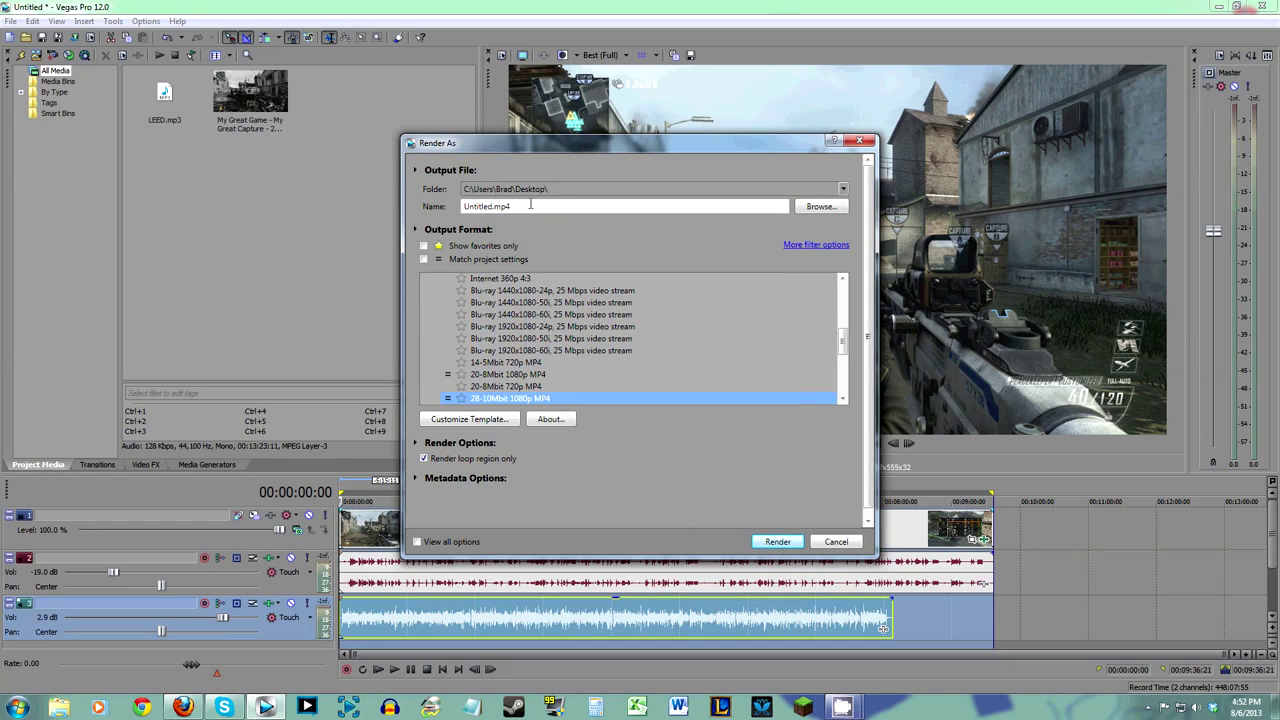
Step: Name the output 'some file name here.mp4', start rendering it, then cancel at 0%
double_click(492, 206)
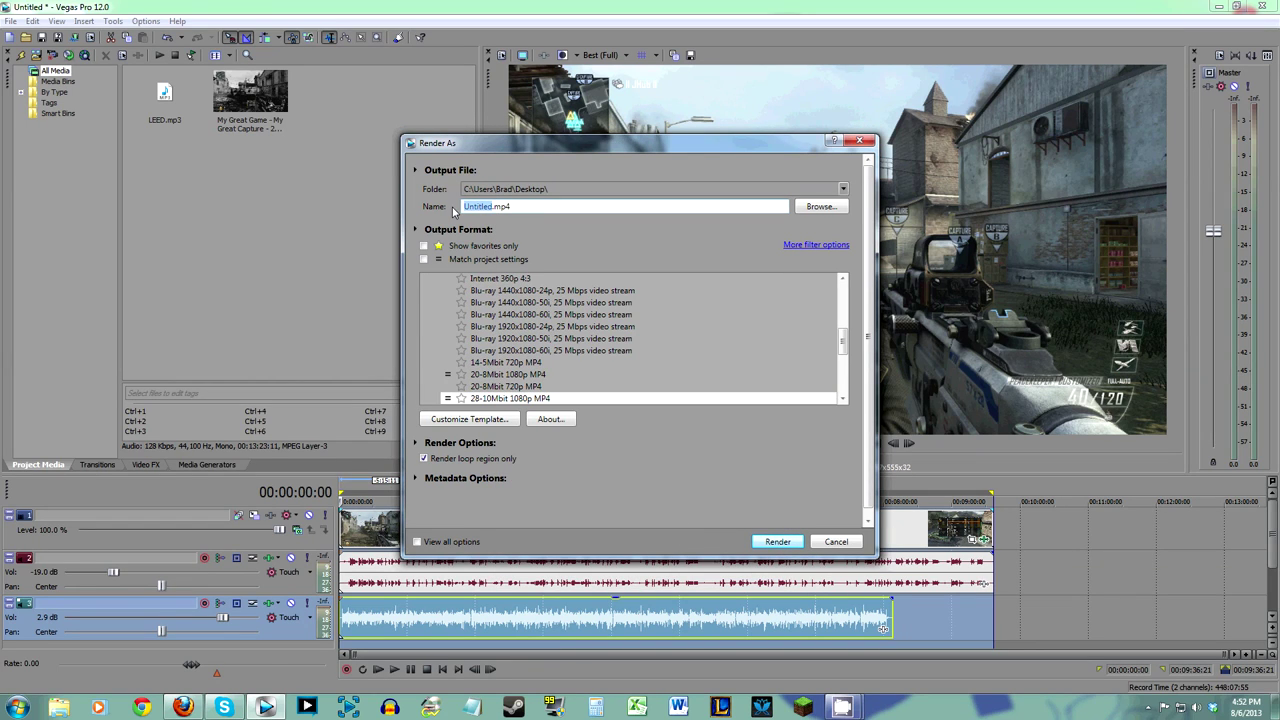
text(some file  name here)
click(778, 542)
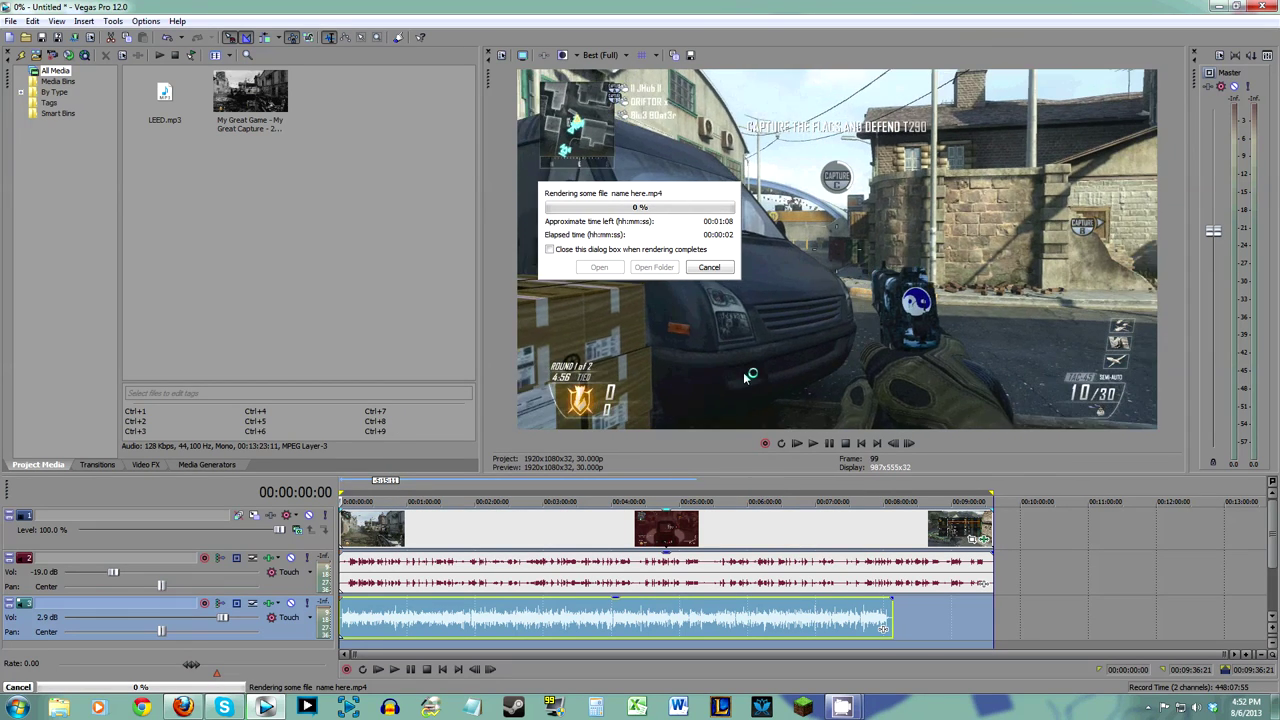
click(709, 268)
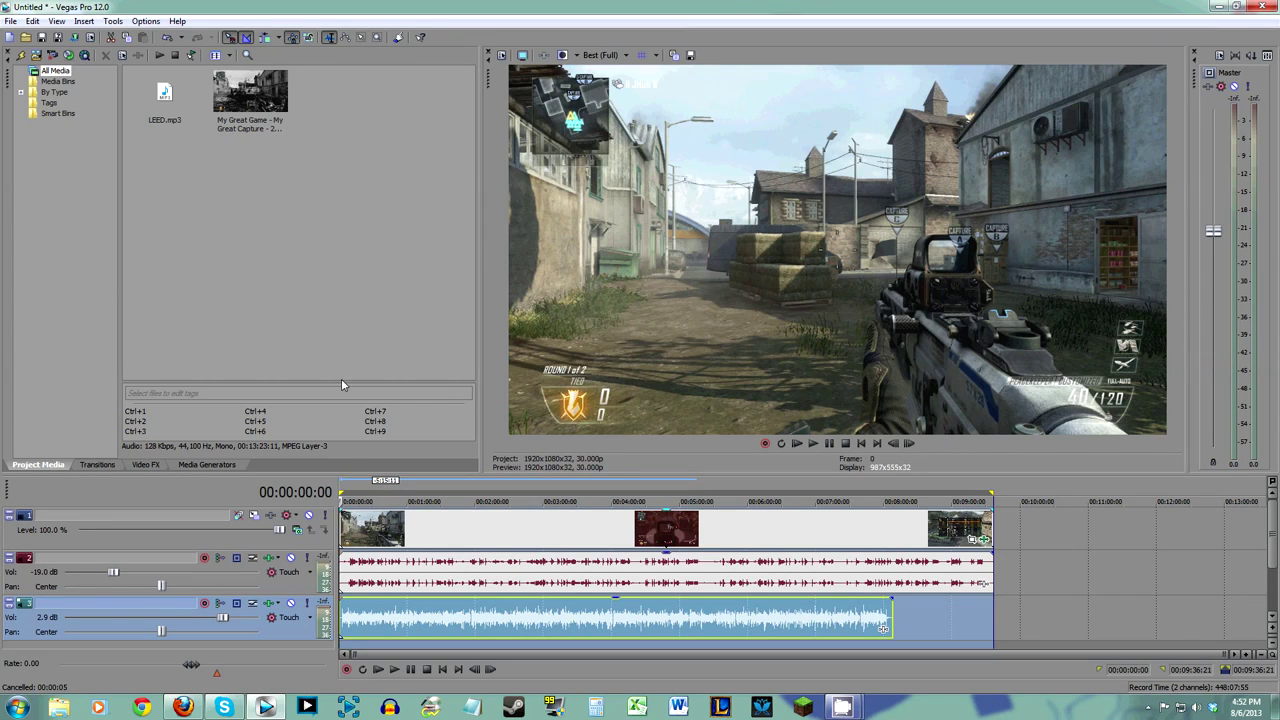
click(10, 21)
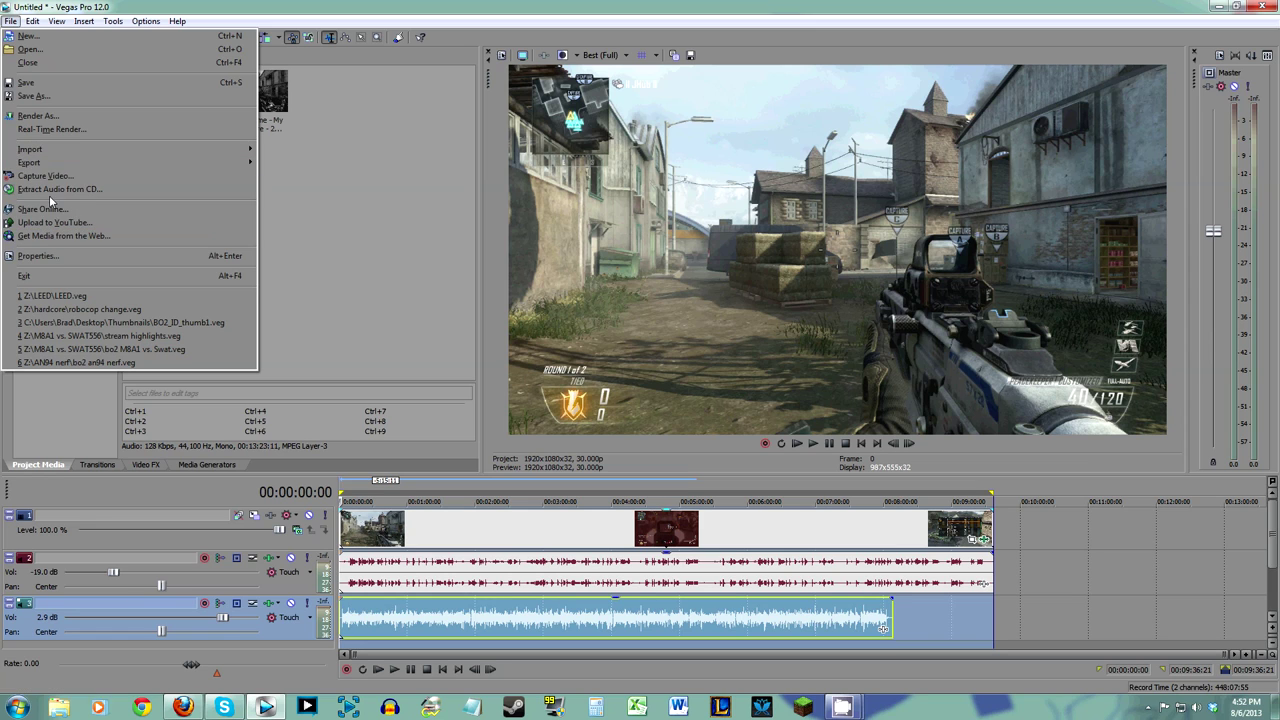
click(43, 116)
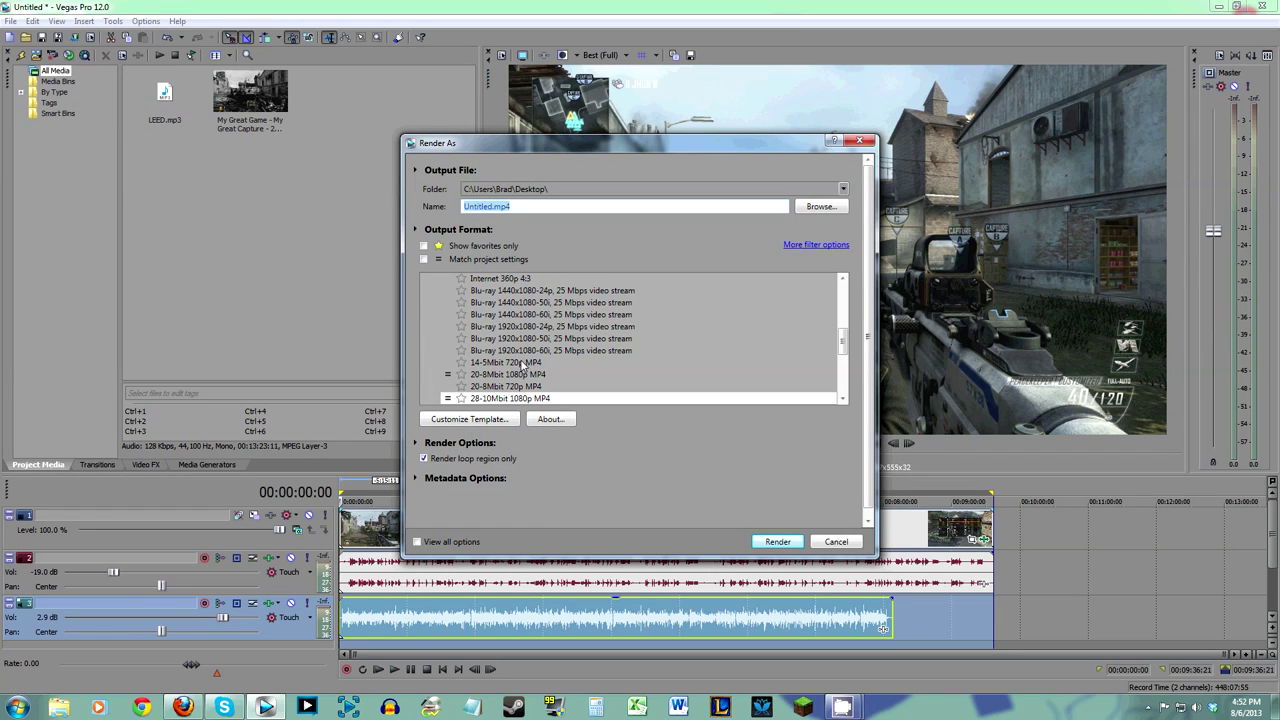
click(520, 388)
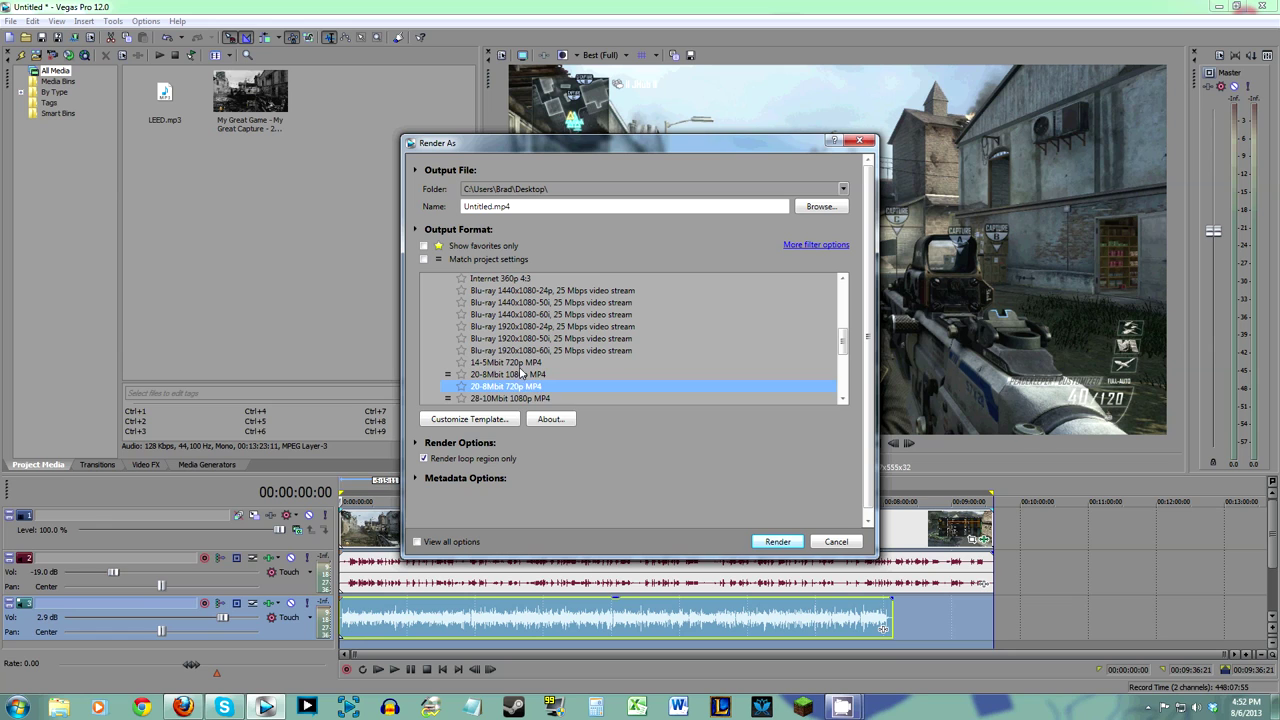
click(518, 364)
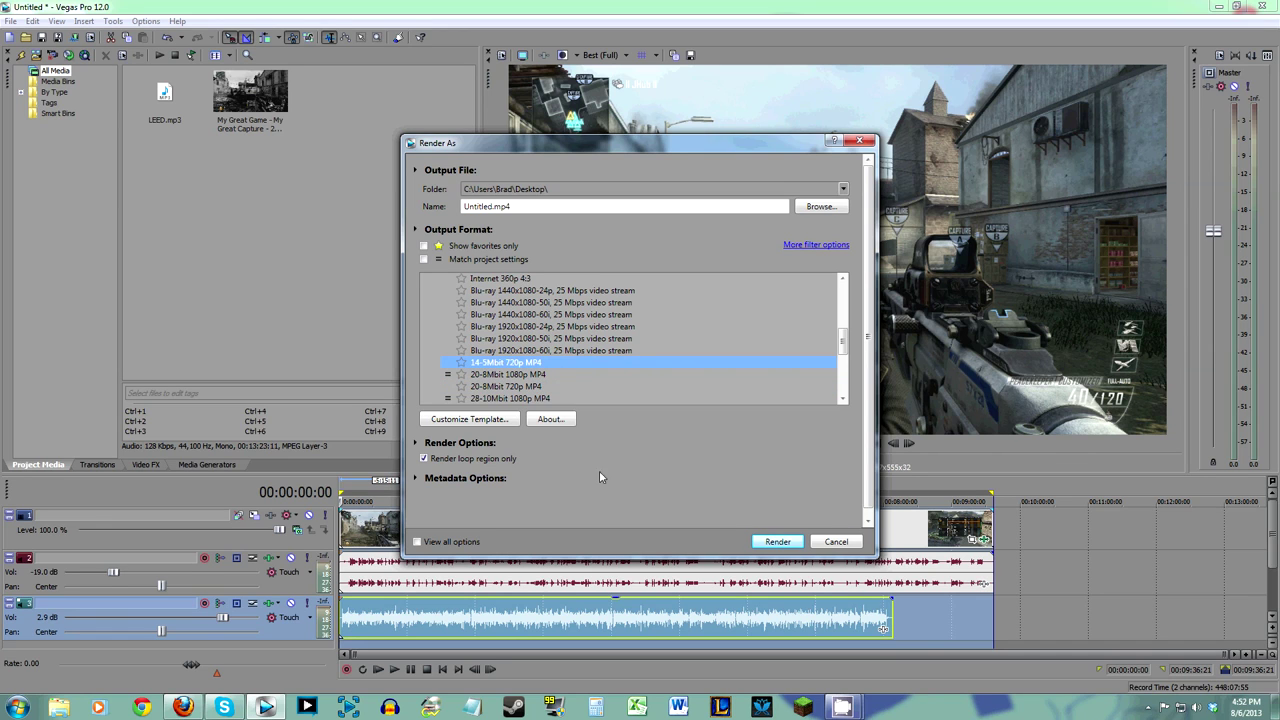
click(489, 420)
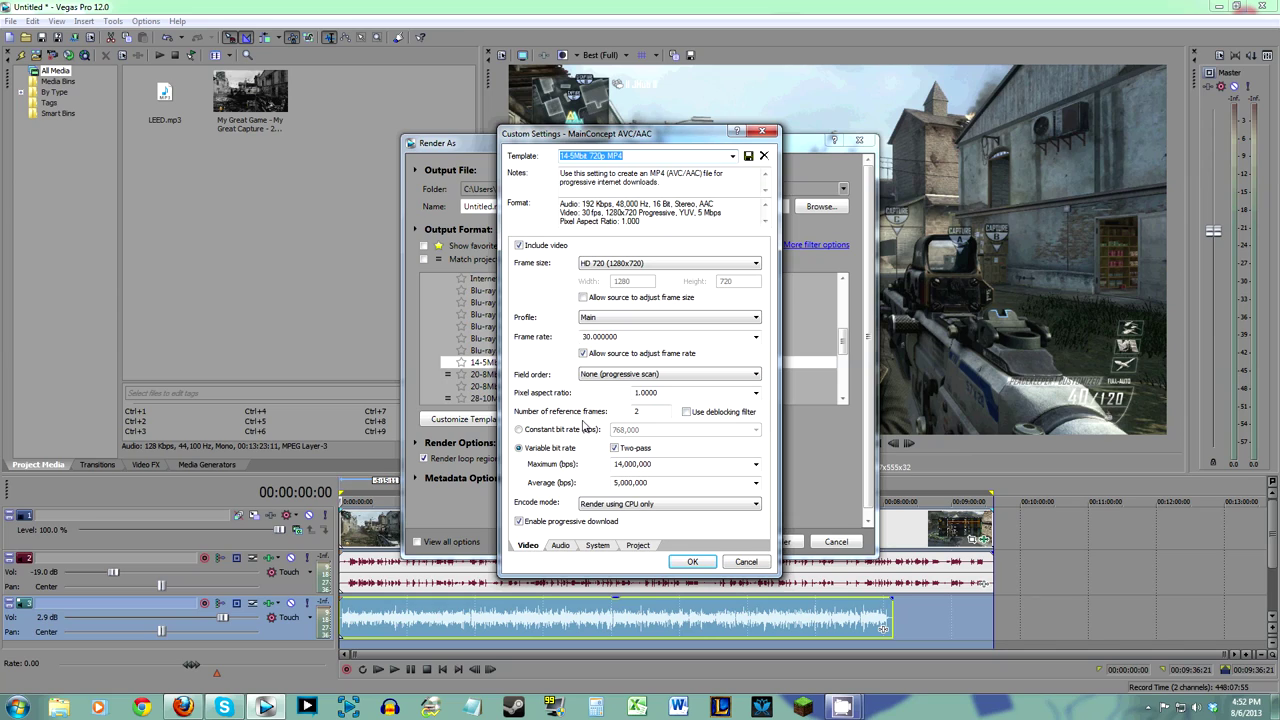
click(762, 131)
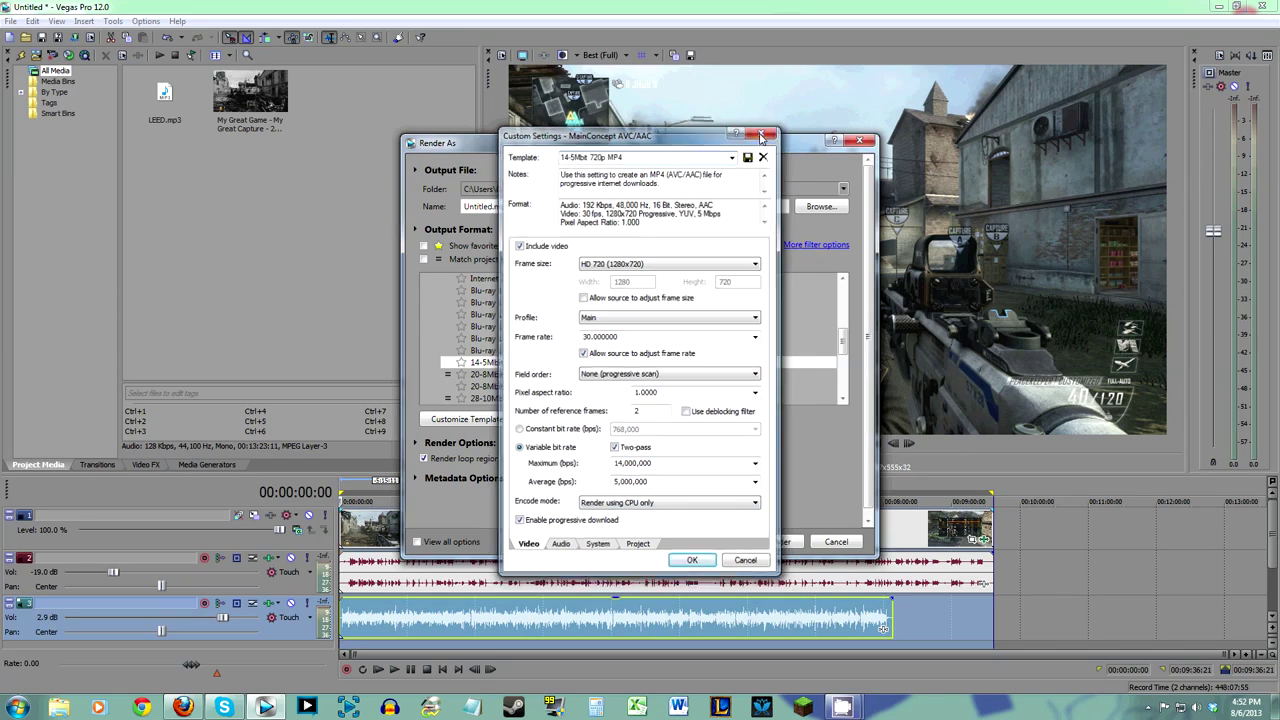
click(858, 141)
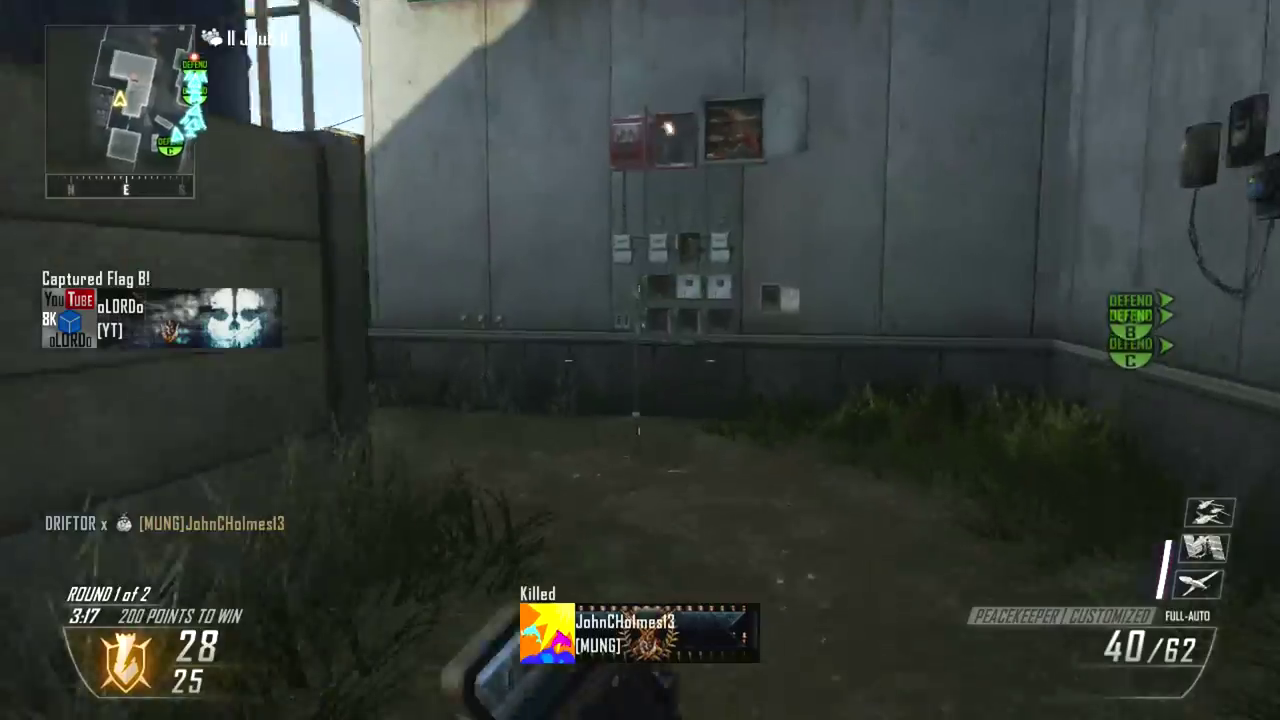